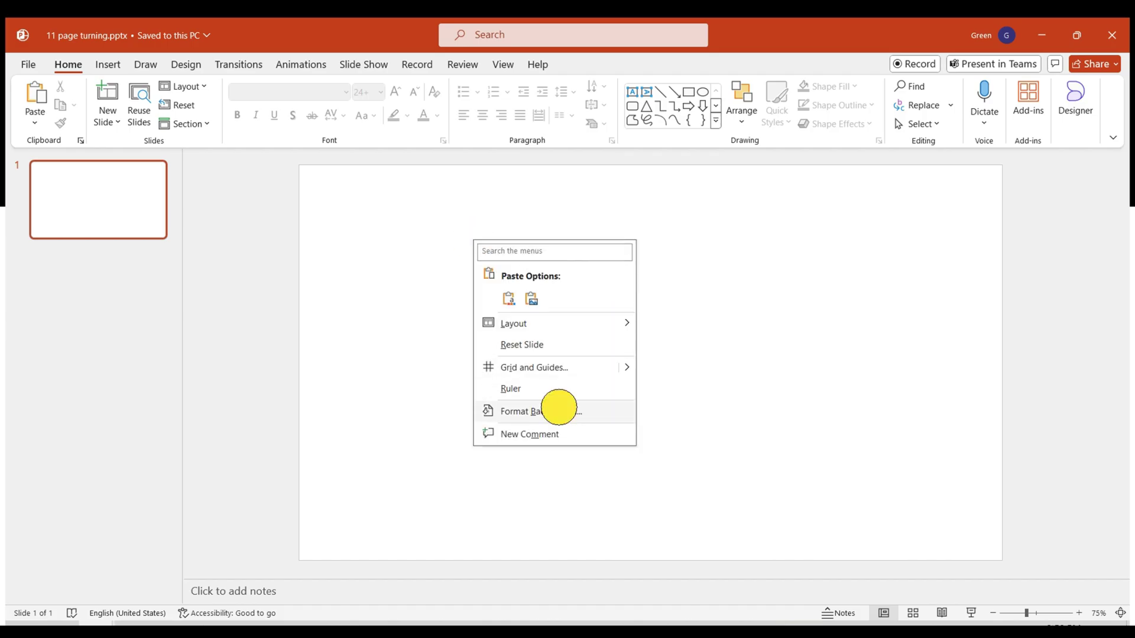
Fill the slide background with the copied desk photo via picture fill from the clipboard
left_click(996, 282)
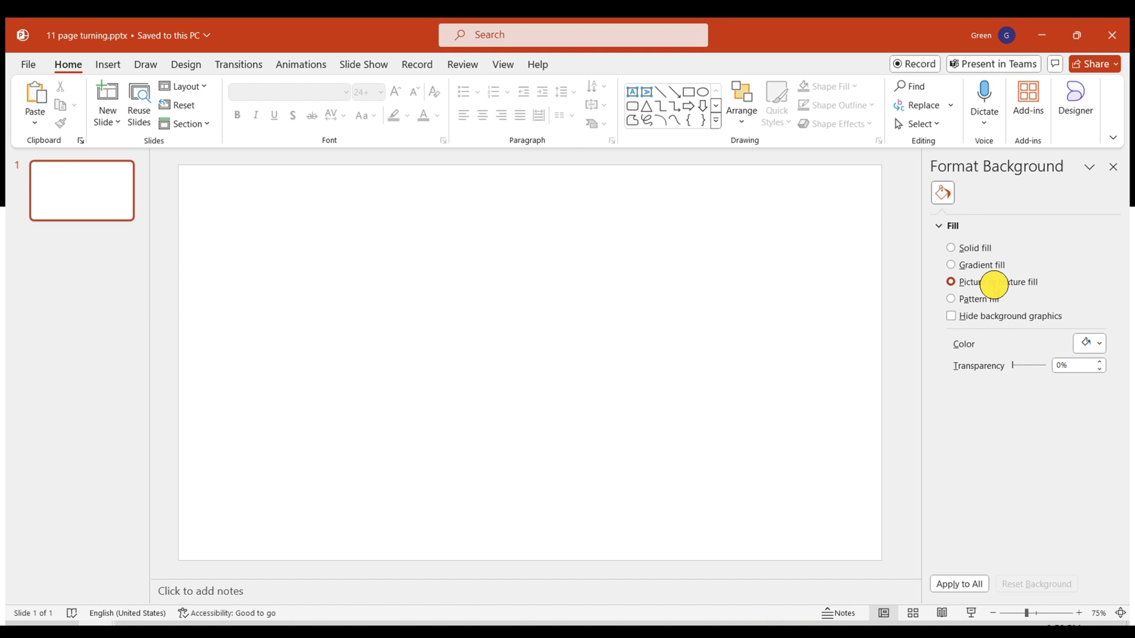
left_click(1019, 358)
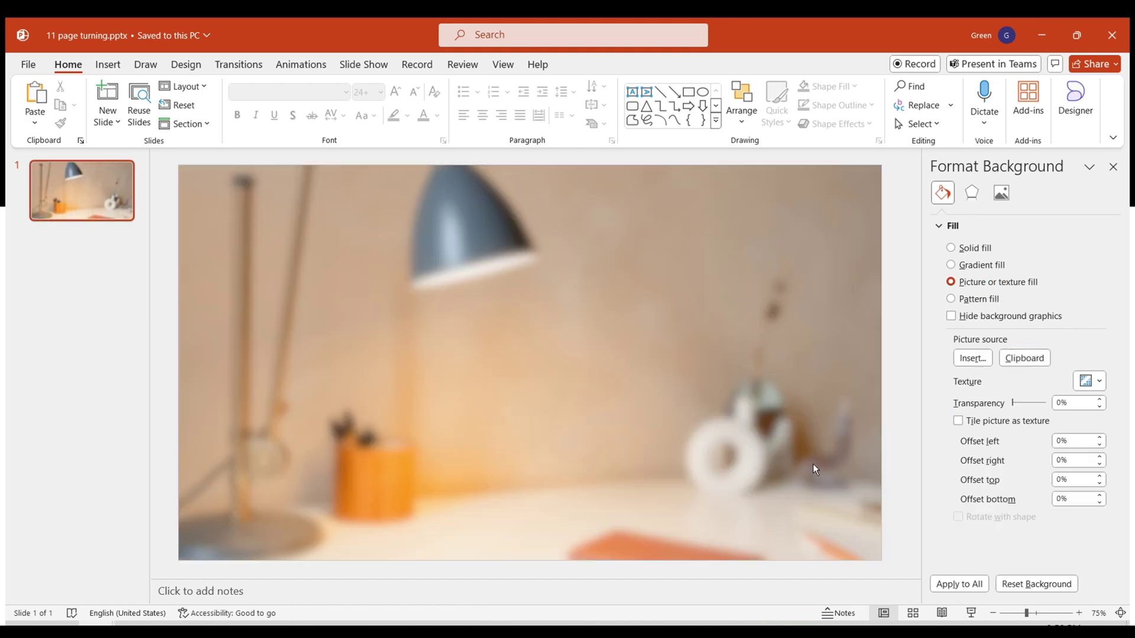
left_click(534, 400)
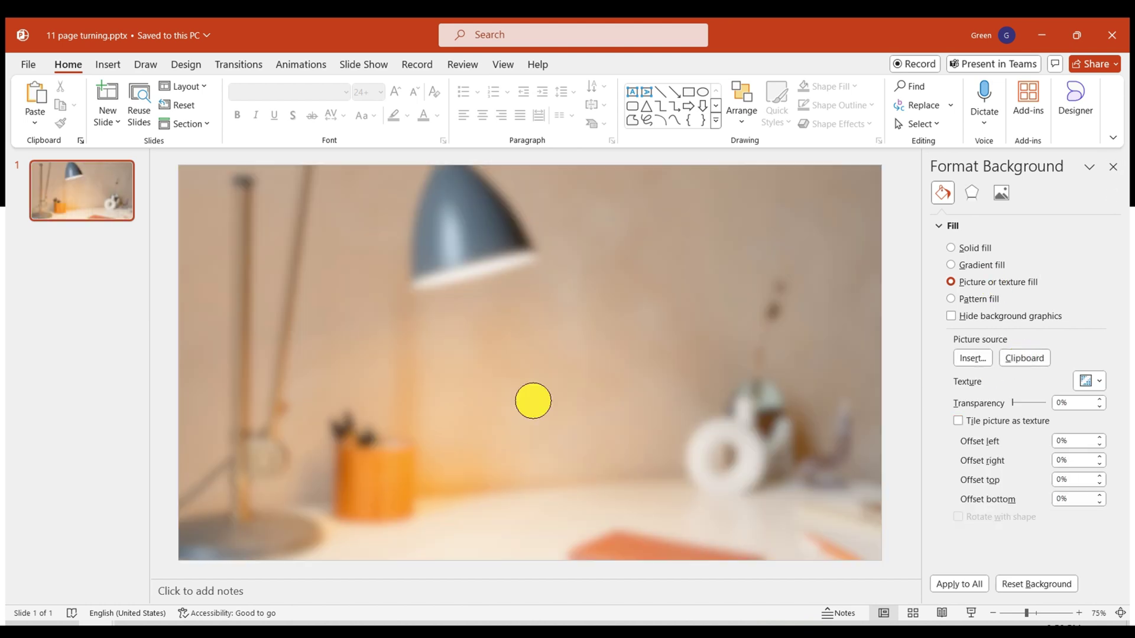
left_click(688, 91)
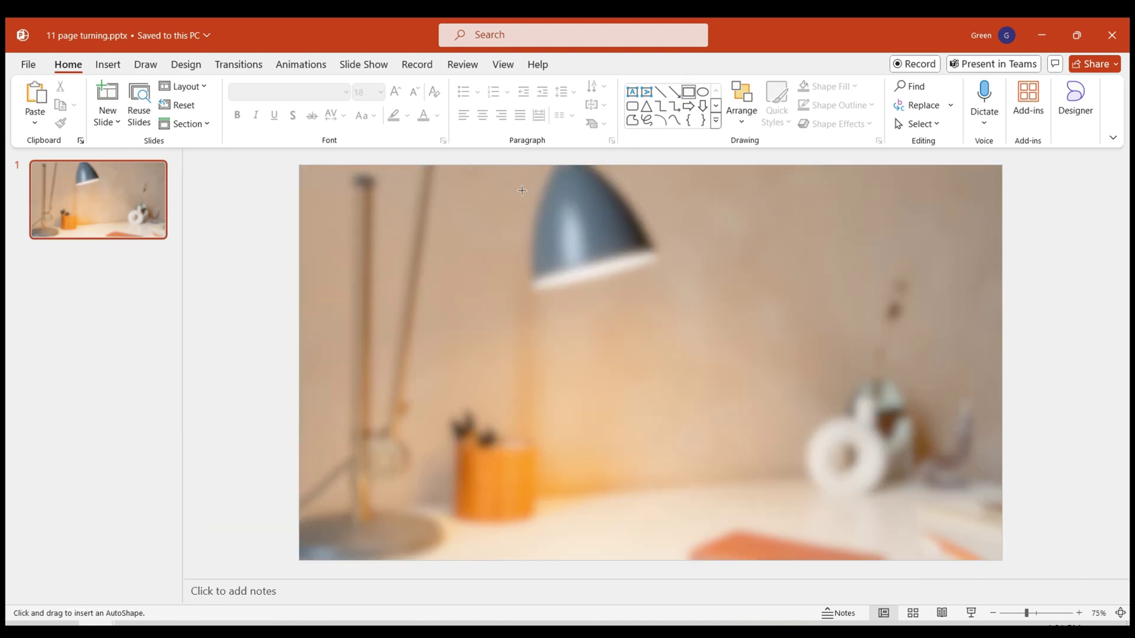
Draw a large rectangle and make it off-white (White Darker 5%) with no outline
left_click_drag(387, 210, 928, 524)
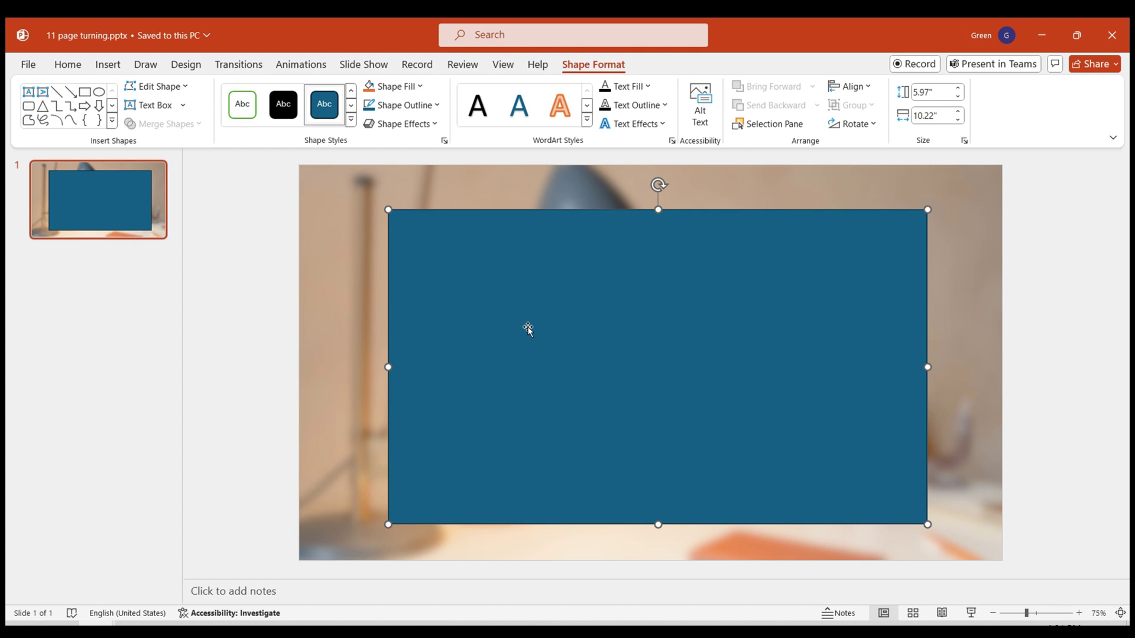
right_click(543, 367)
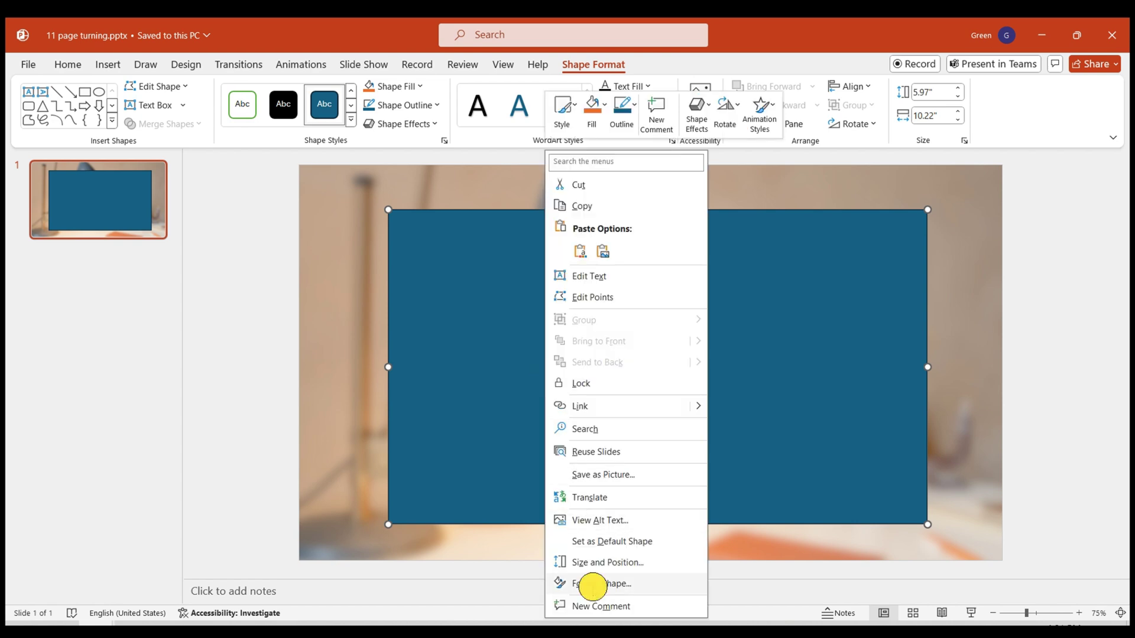
left_click(592, 586)
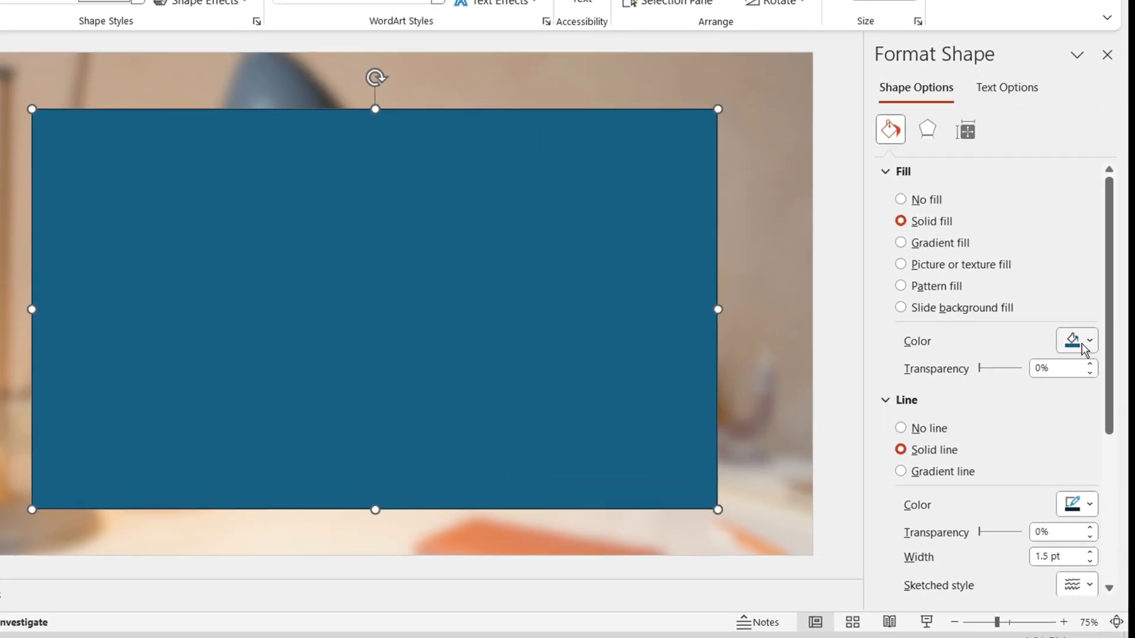
left_click(1081, 344)
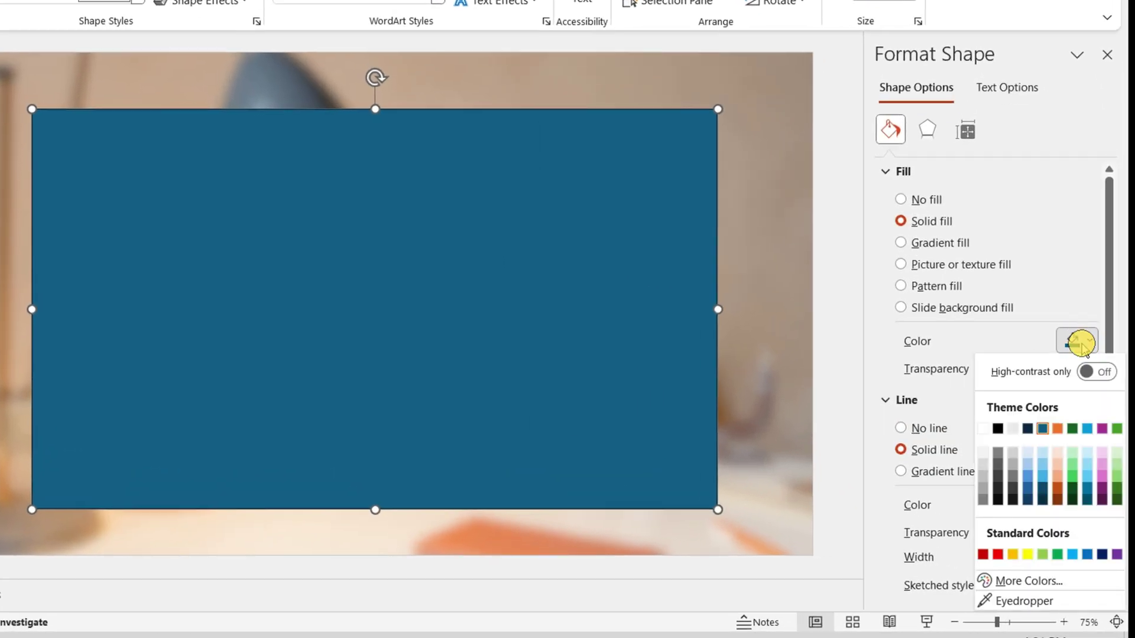
left_click(983, 453)
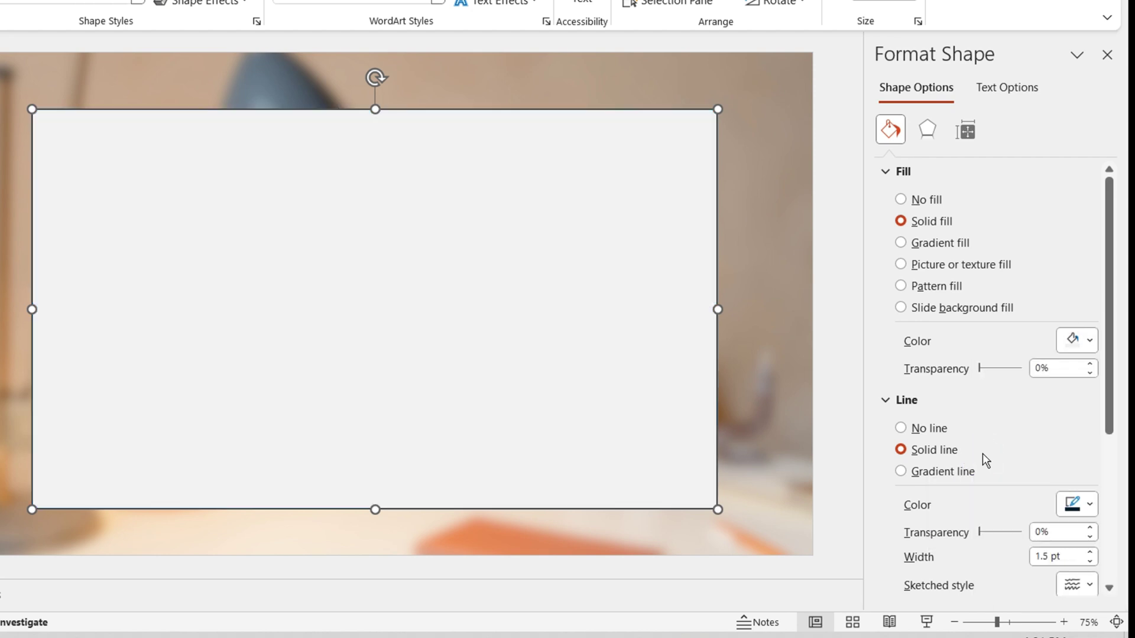
left_click(926, 432)
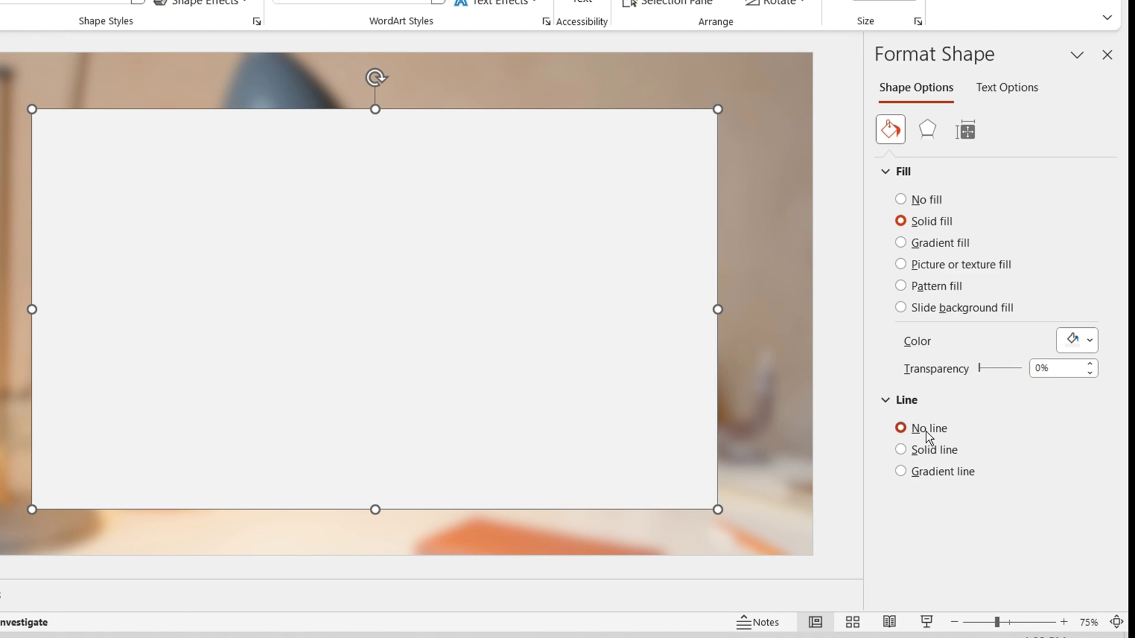
left_click(771, 436)
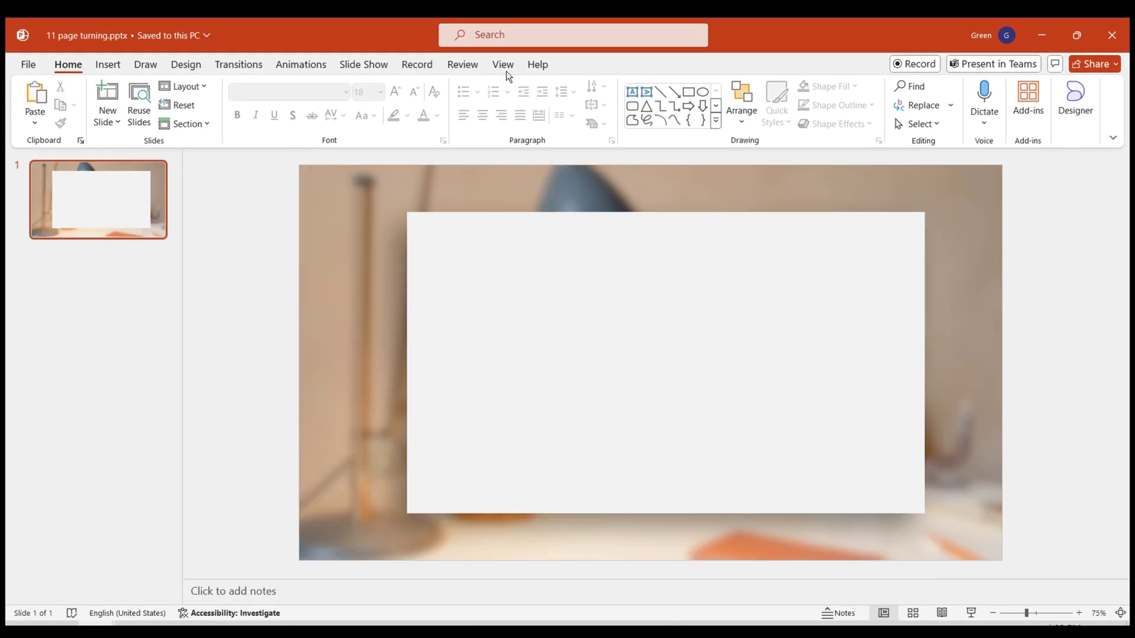
Show the alignment guides and centre the rectangle on the vertical guide
left_click(505, 67)
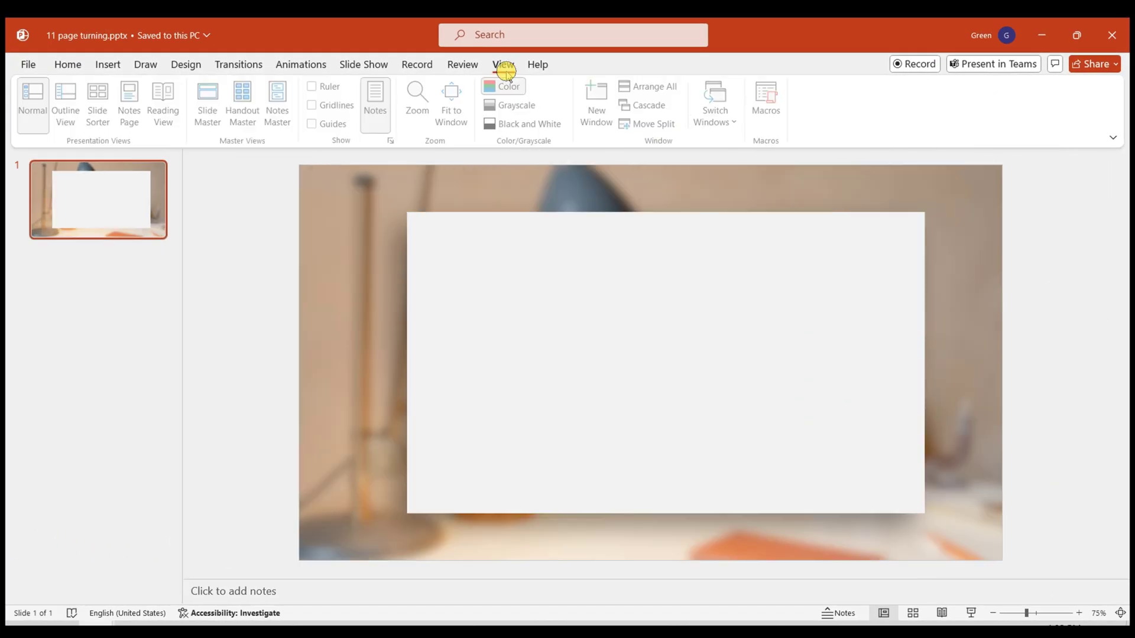
left_click(335, 126)
left_click_drag(719, 282, 784, 313)
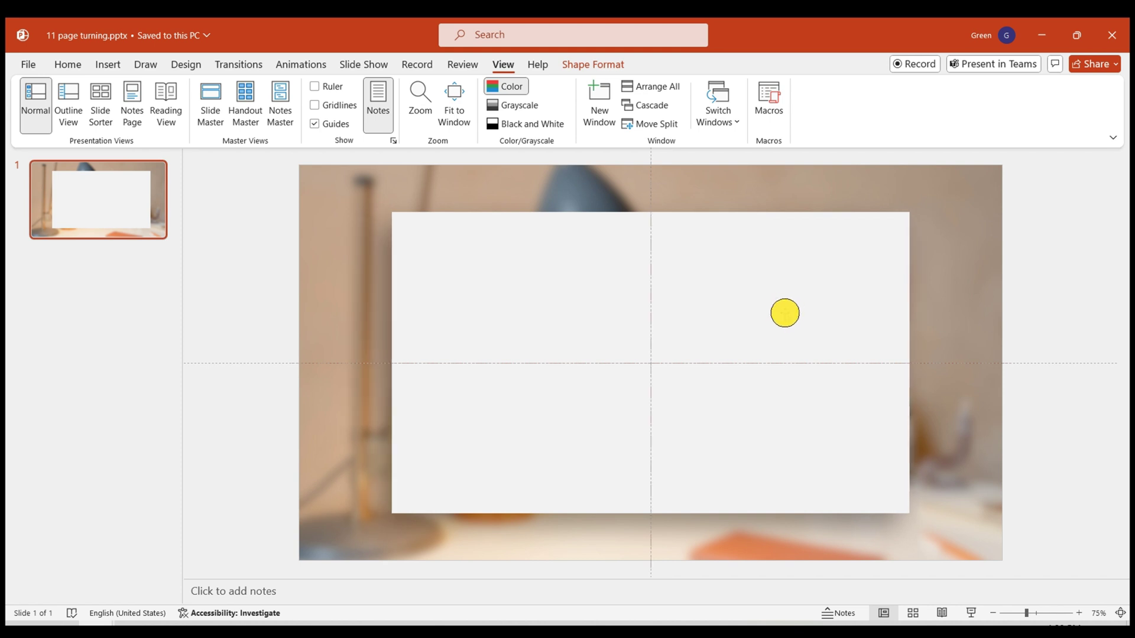
Draw a tall rectangle inside the white page and narrow it into a thin vertical strip left of centre
left_click(69, 64)
left_click(688, 92)
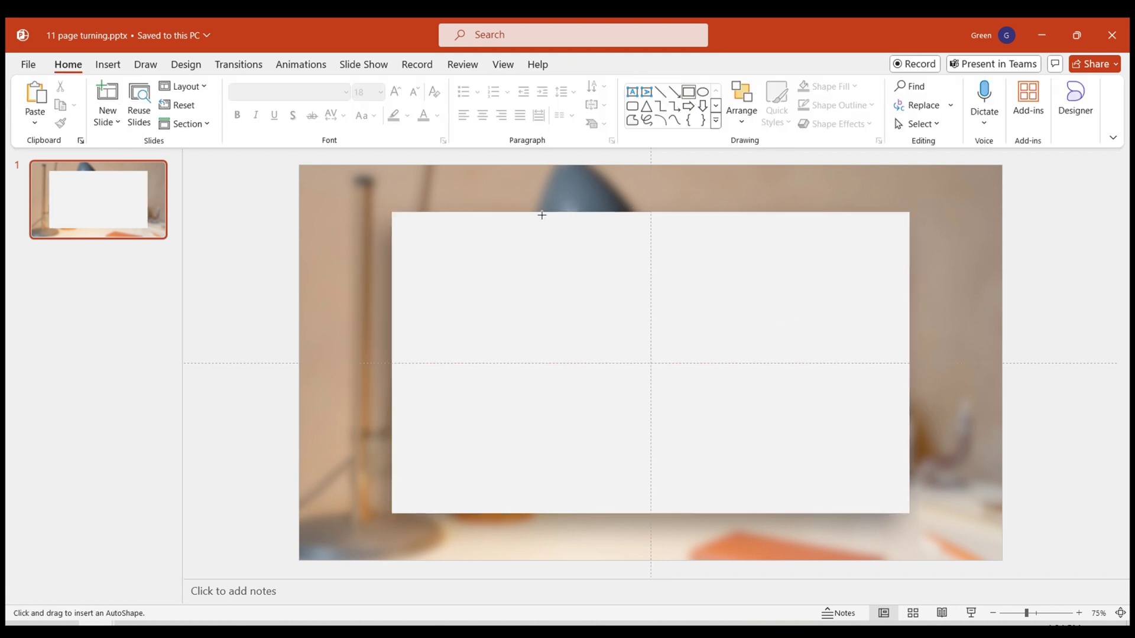
left_click_drag(542, 214, 614, 519)
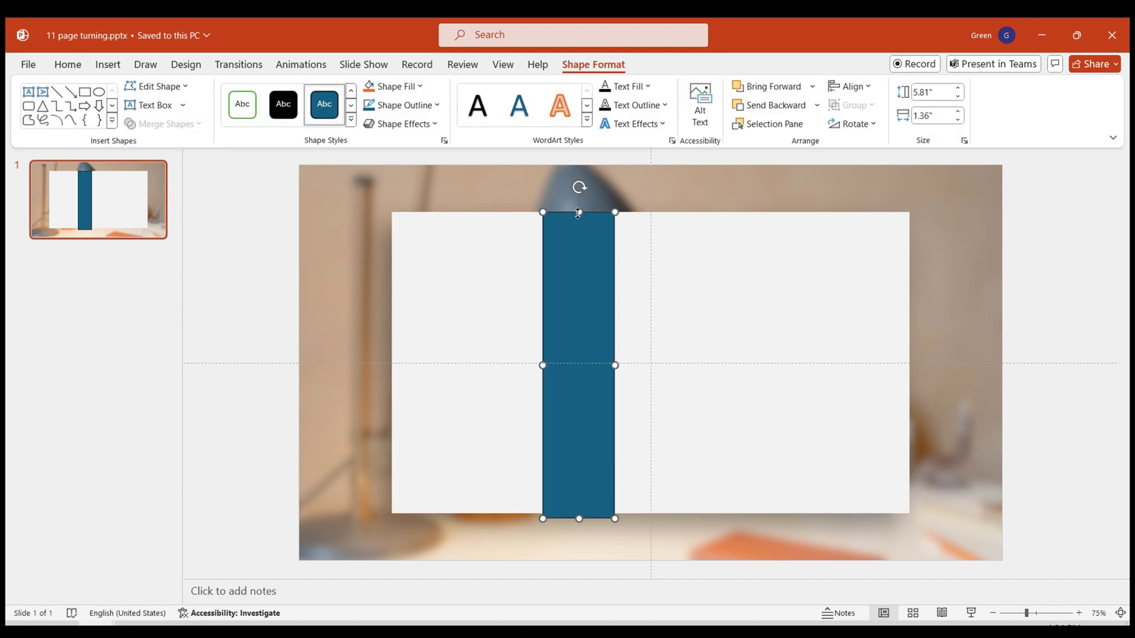
left_click(578, 213)
left_click_drag(579, 519, 578, 513)
left_click_drag(614, 363, 573, 362)
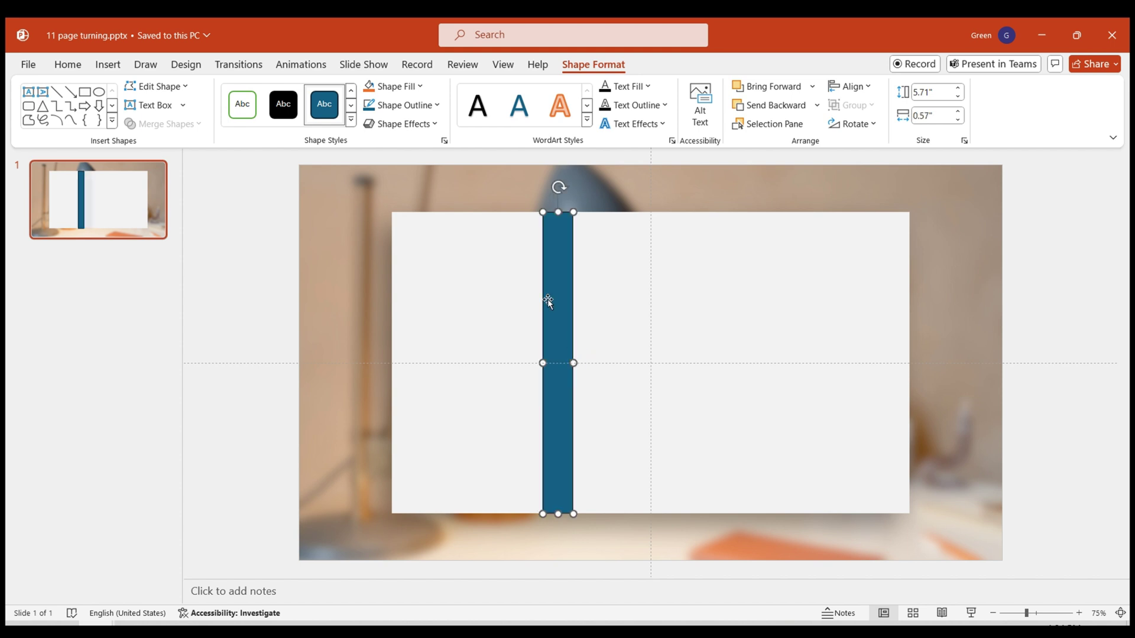
Give the strip no outline and a linear gradient fill, removing the middle stops to leave two
right_click(551, 388)
left_click(599, 582)
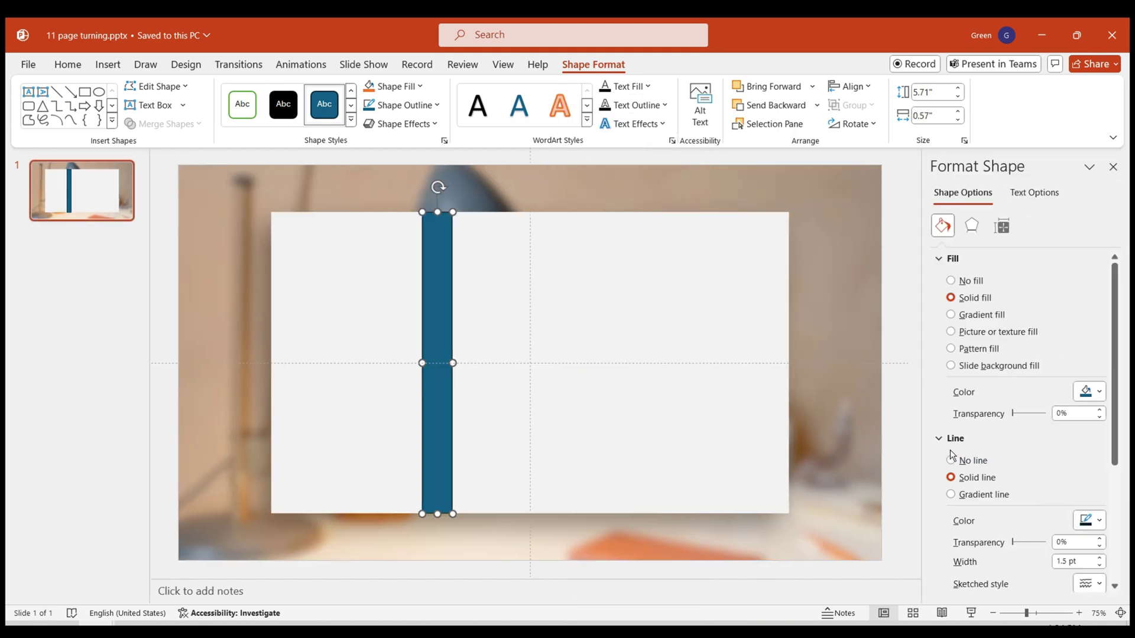
left_click(973, 460)
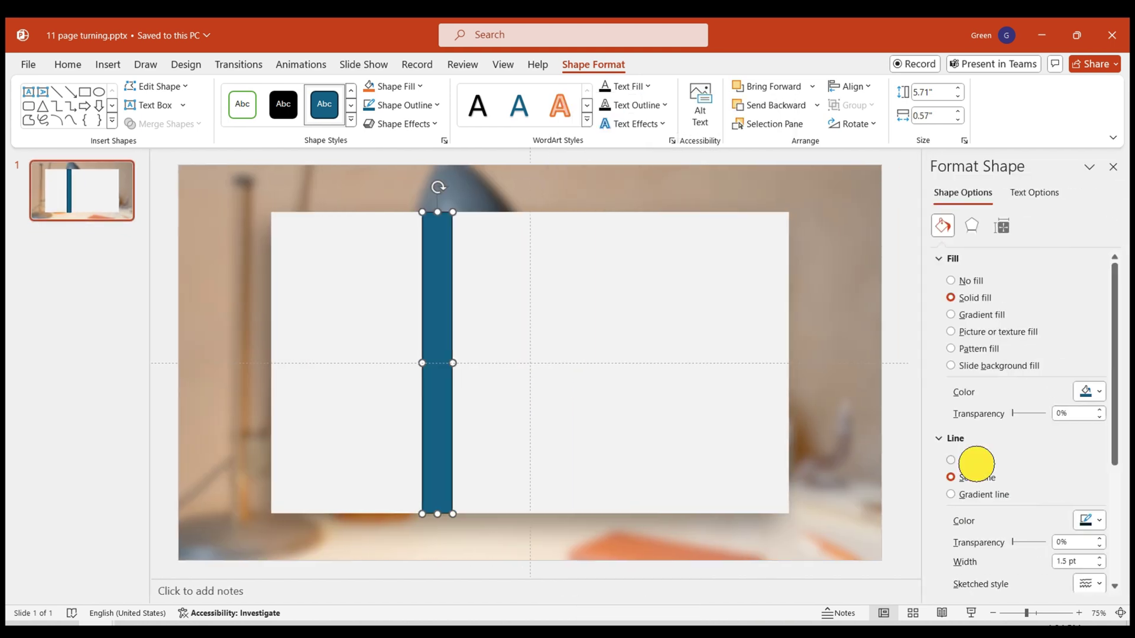
left_click(983, 314)
left_click(1090, 435)
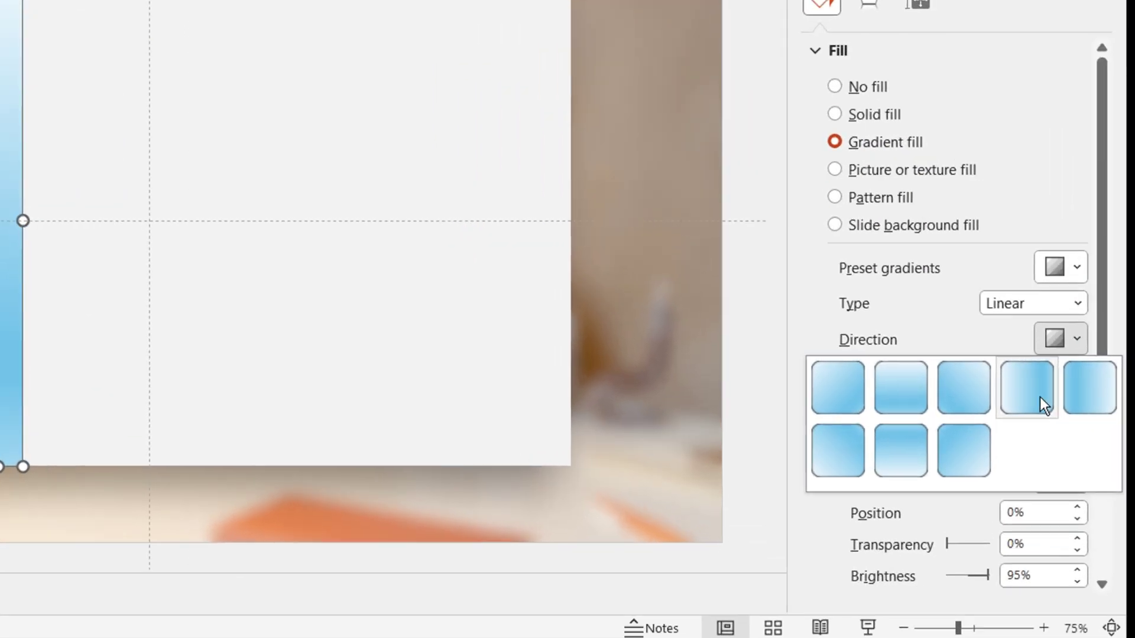
left_click(1039, 396)
left_click(959, 435)
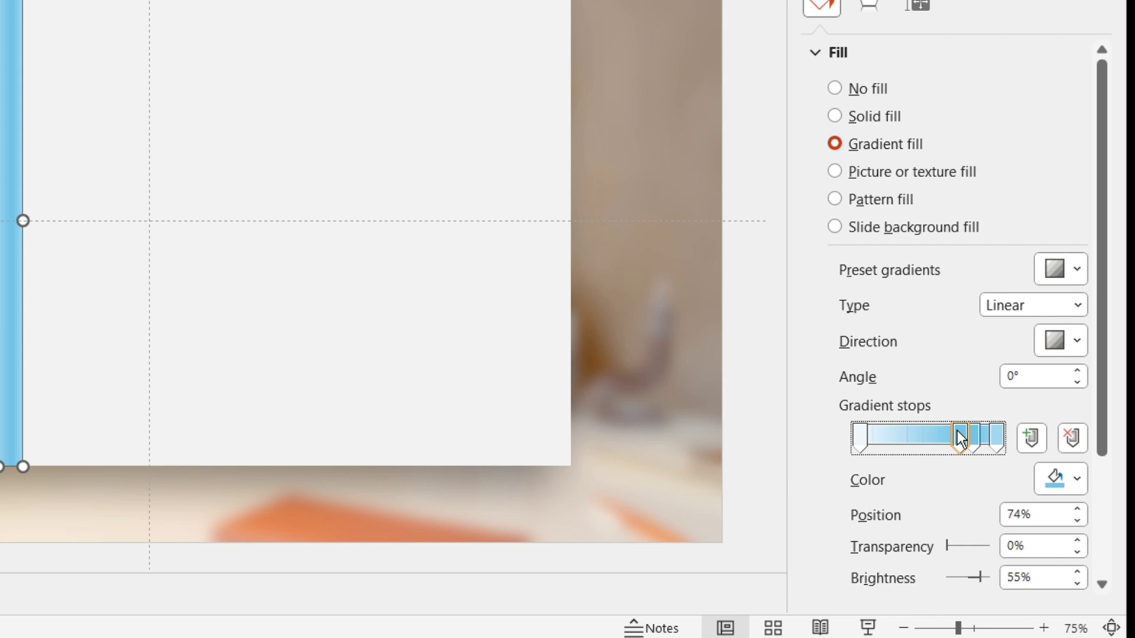
left_click_drag(969, 444, 968, 497)
left_click(970, 440)
left_click_drag(967, 439, 967, 497)
Set the gradient stops to White Darker 5% and White Darker 15% for a subtle crease shade
left_click(1077, 480)
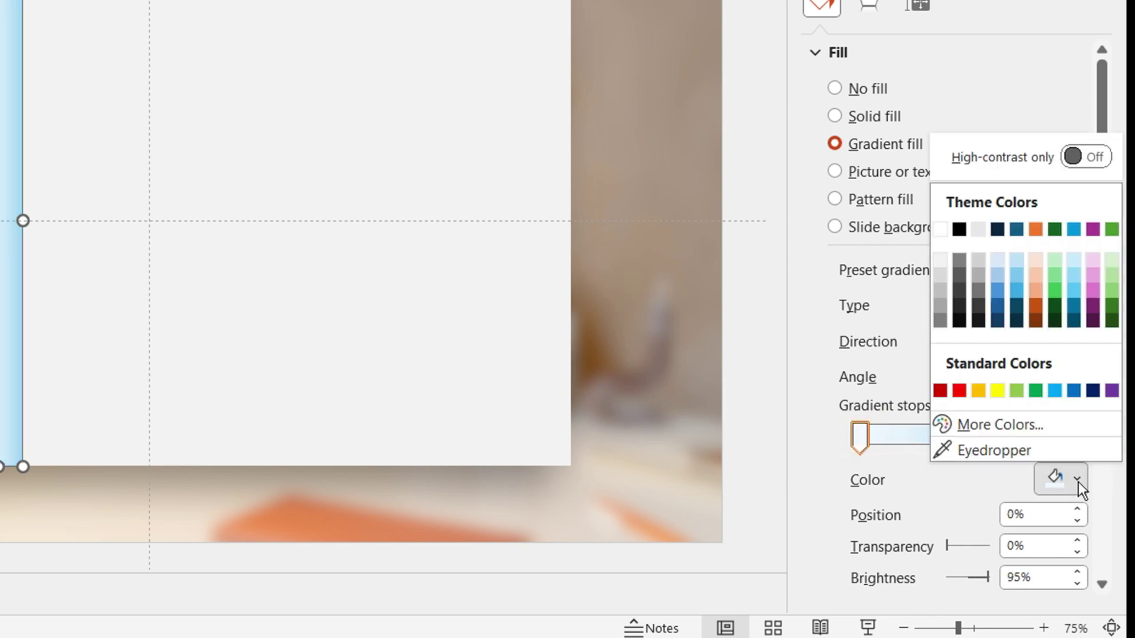
left_click(941, 261)
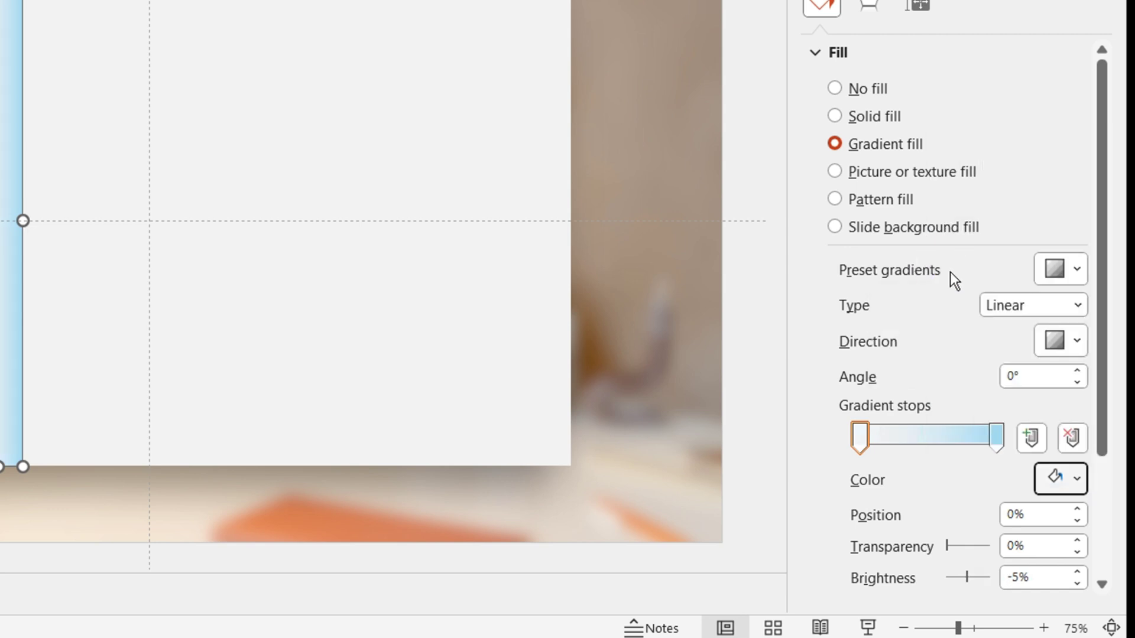
left_click(998, 433)
left_click(1067, 474)
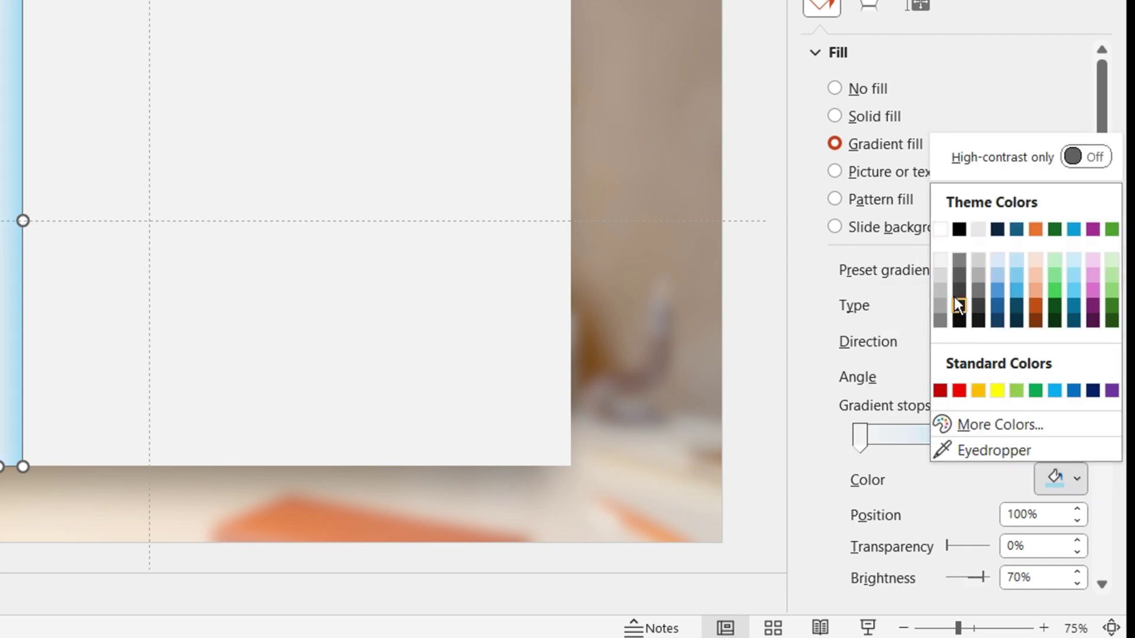
left_click(943, 278)
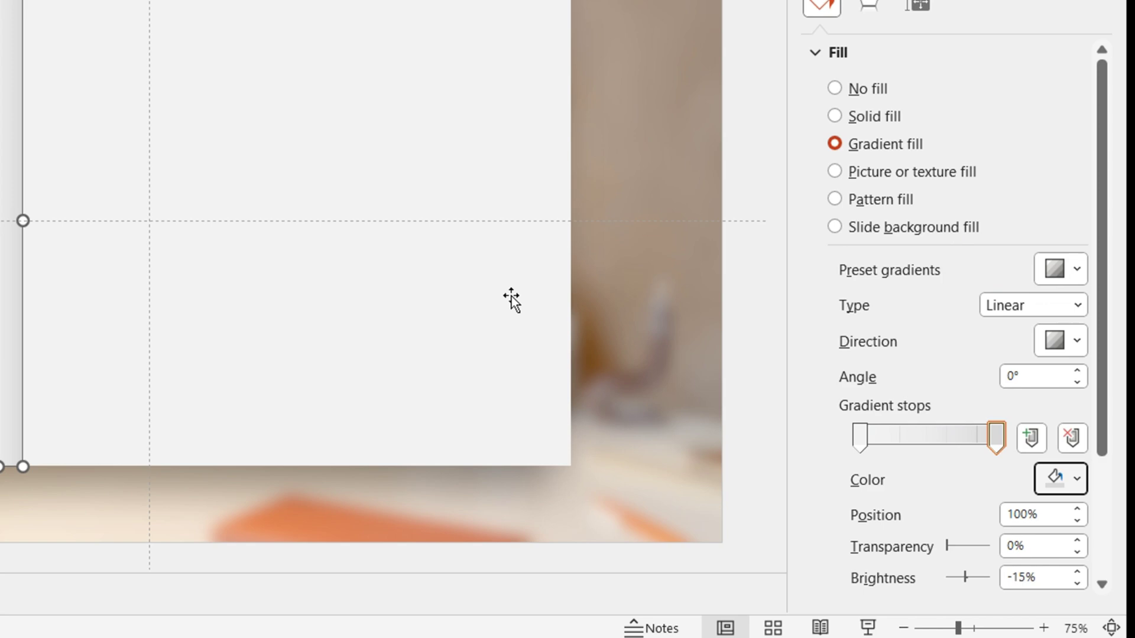
left_click(620, 400)
Position the shading strip so its edge meets the page's centre line
left_click_drag(428, 340, 514, 338)
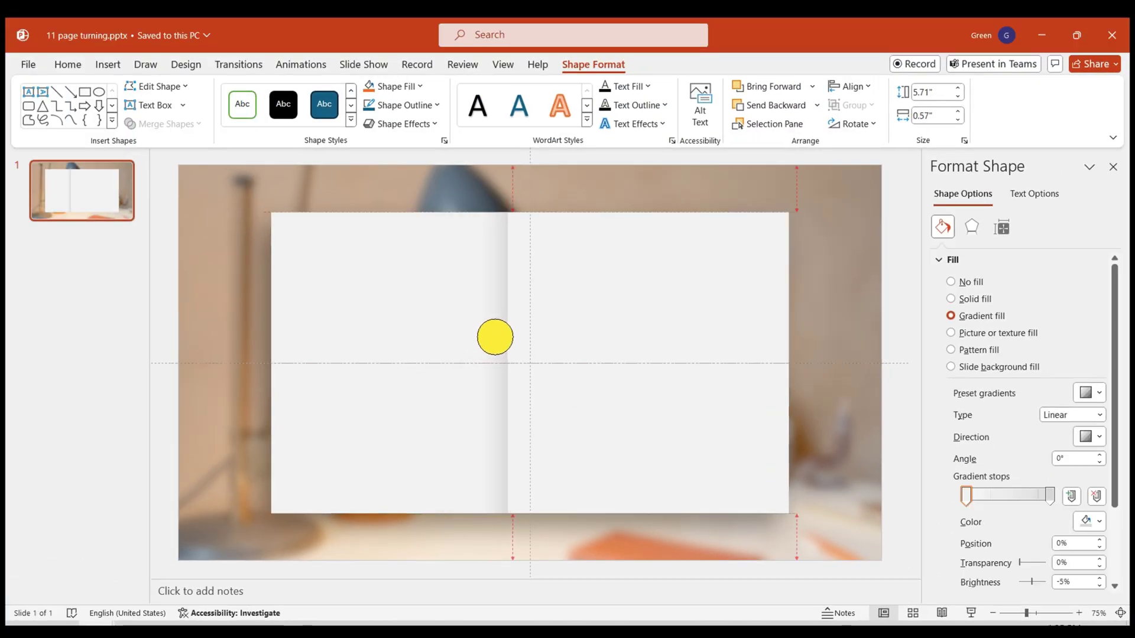
left_click(740, 454)
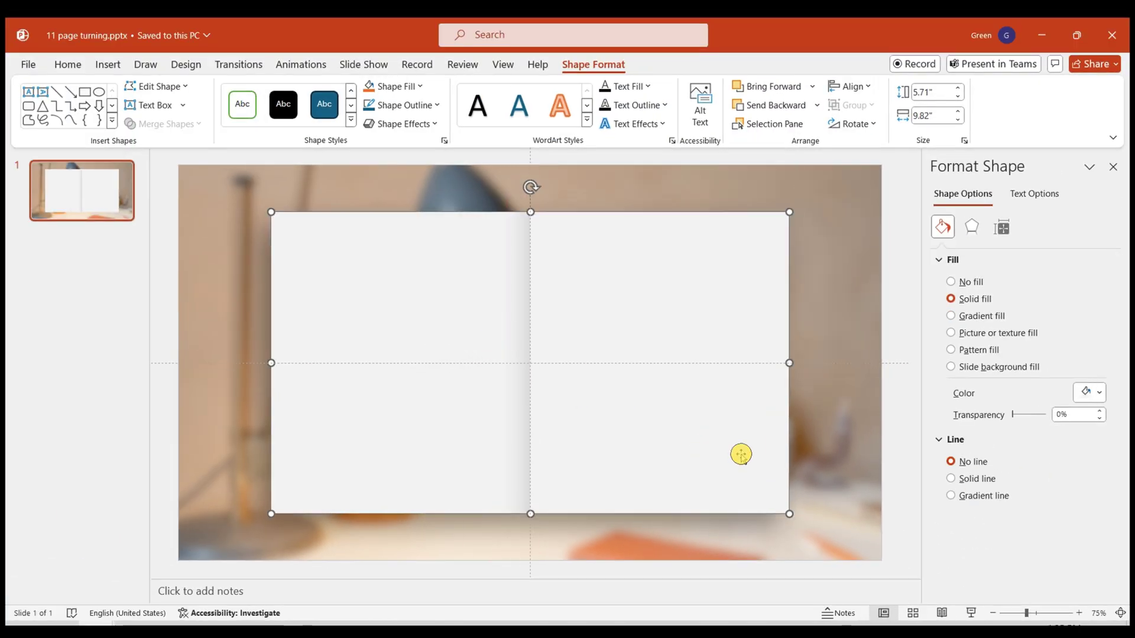
left_click(845, 470)
left_click(516, 405)
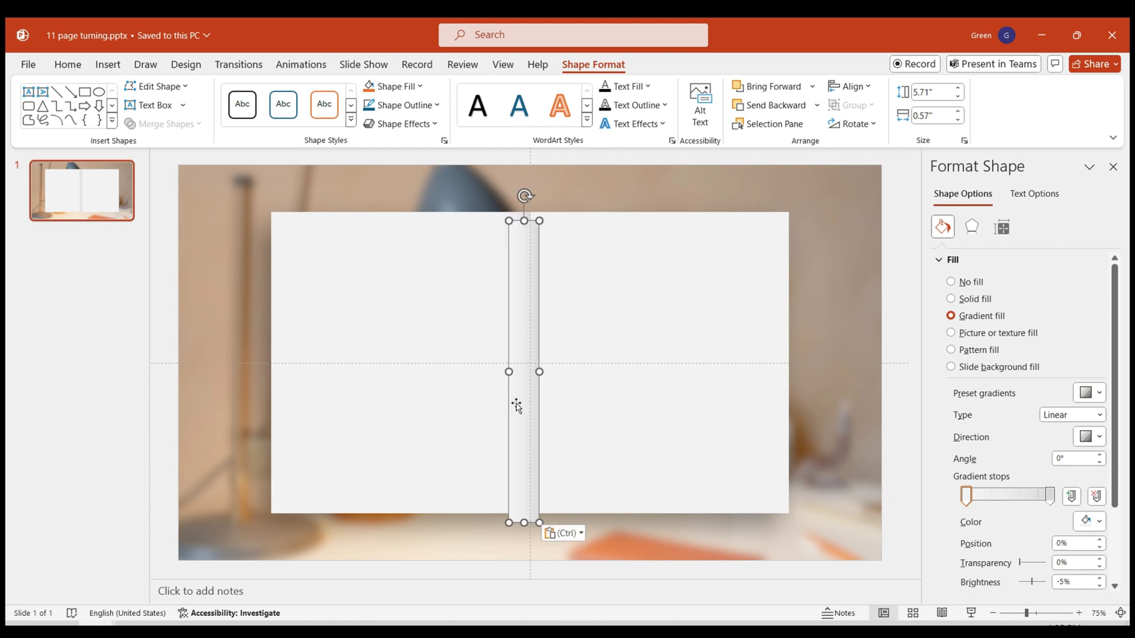
left_click_drag(519, 398, 550, 340)
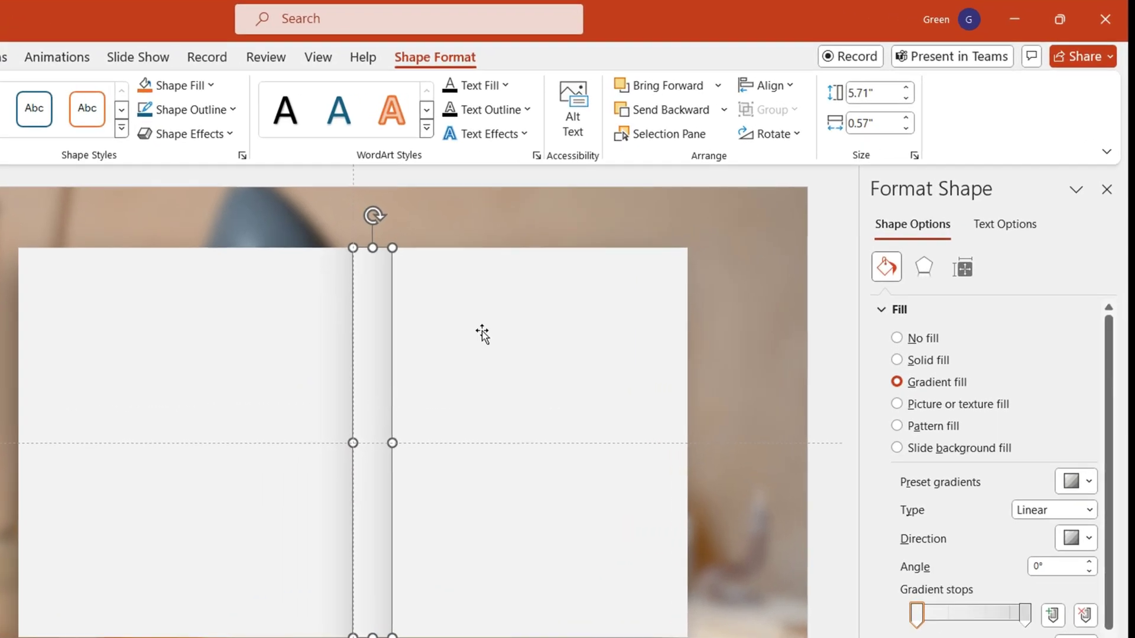
Flip the duplicate strip horizontally and place it just right of the crease for mirrored shading
left_click(779, 135)
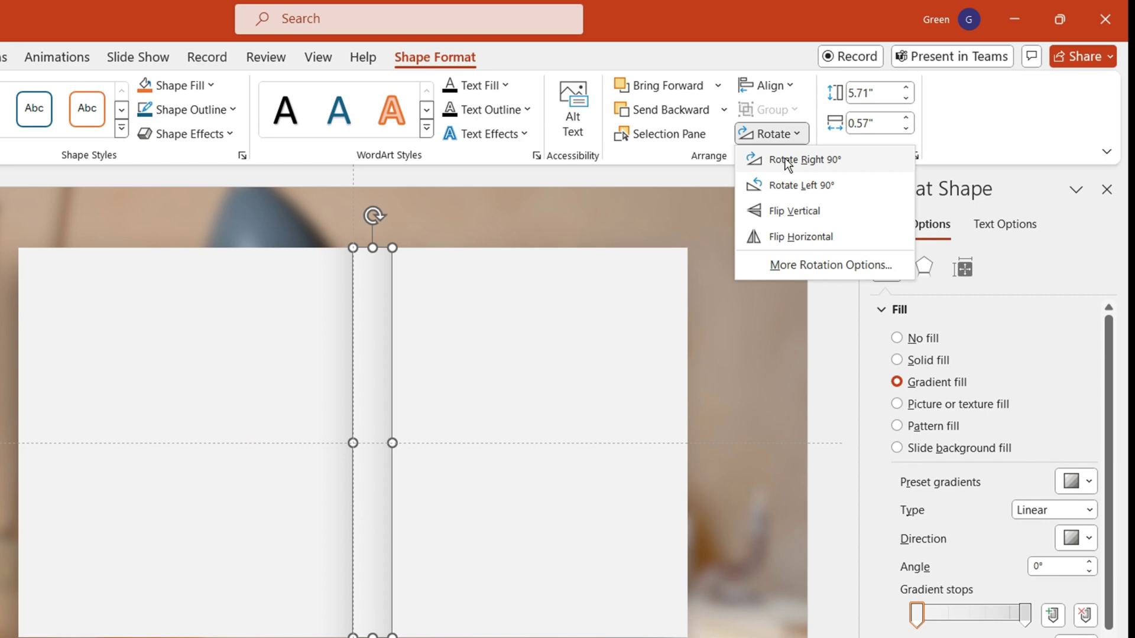
left_click(793, 236)
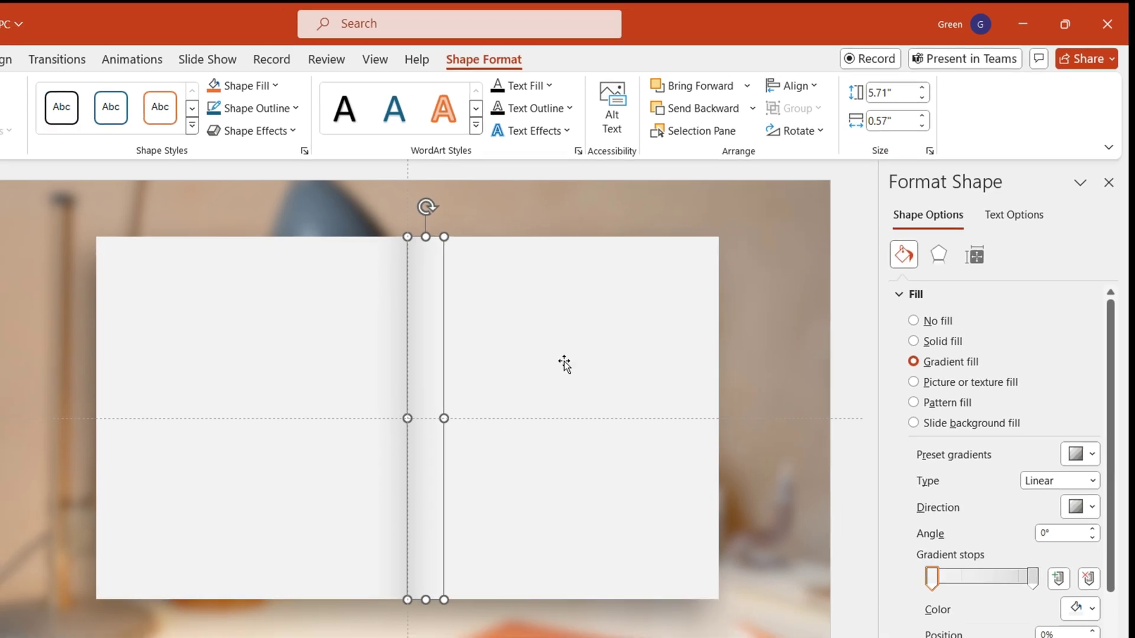
left_click(570, 324)
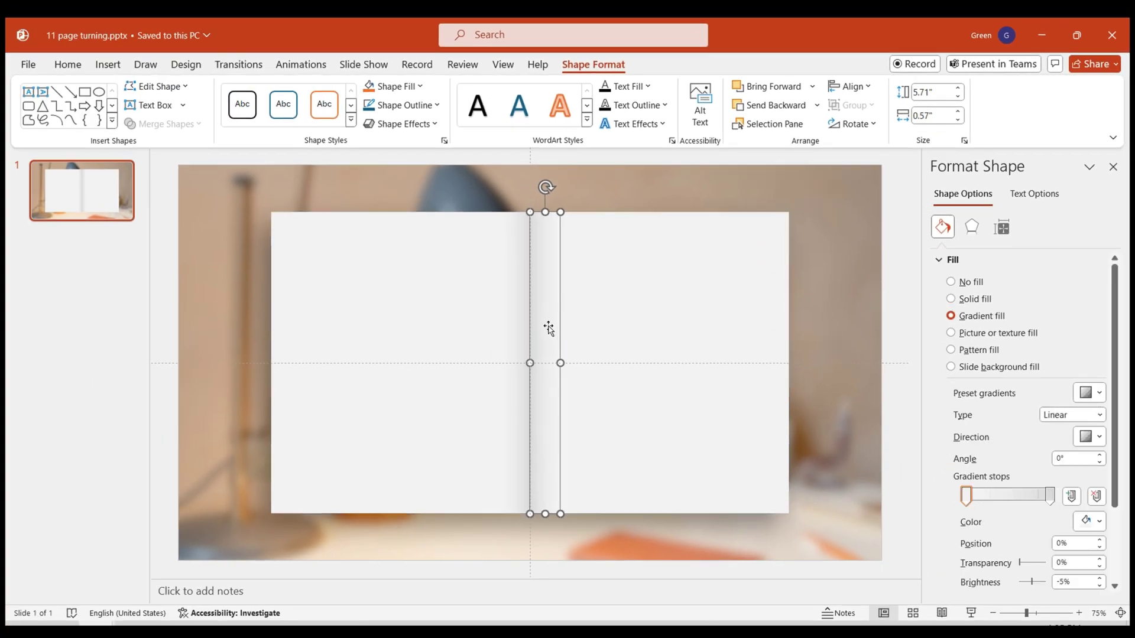
left_click_drag(550, 327, 548, 327)
left_click(846, 347)
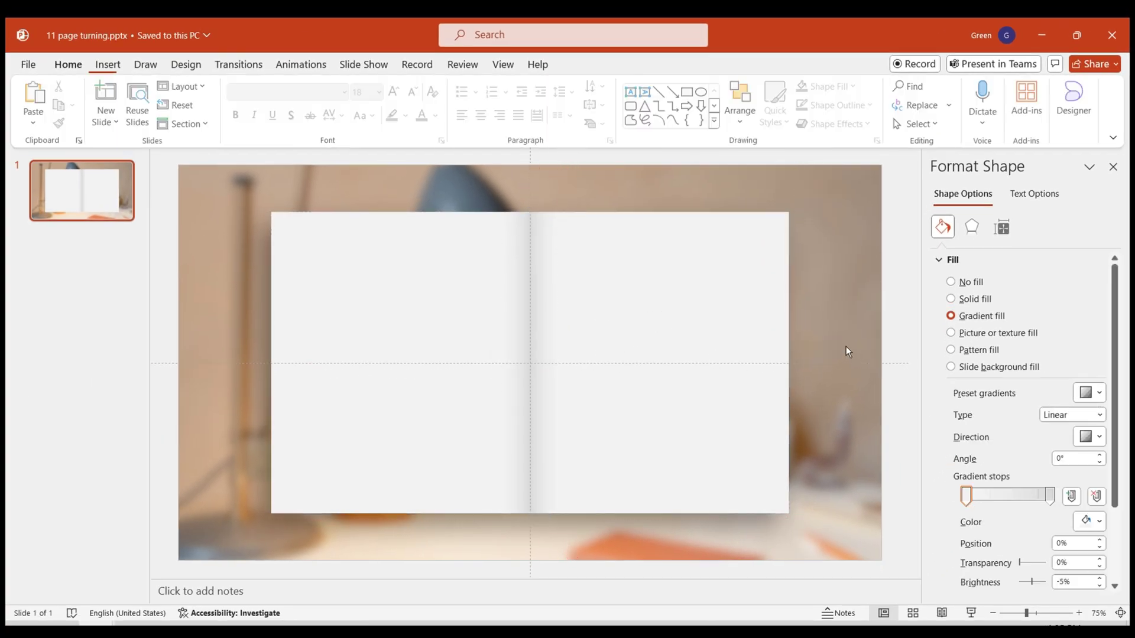
Give the book page an outer shadow preset with 45 pt blur and adjusted distance
left_click(1112, 166)
left_click(407, 231)
right_click(407, 231)
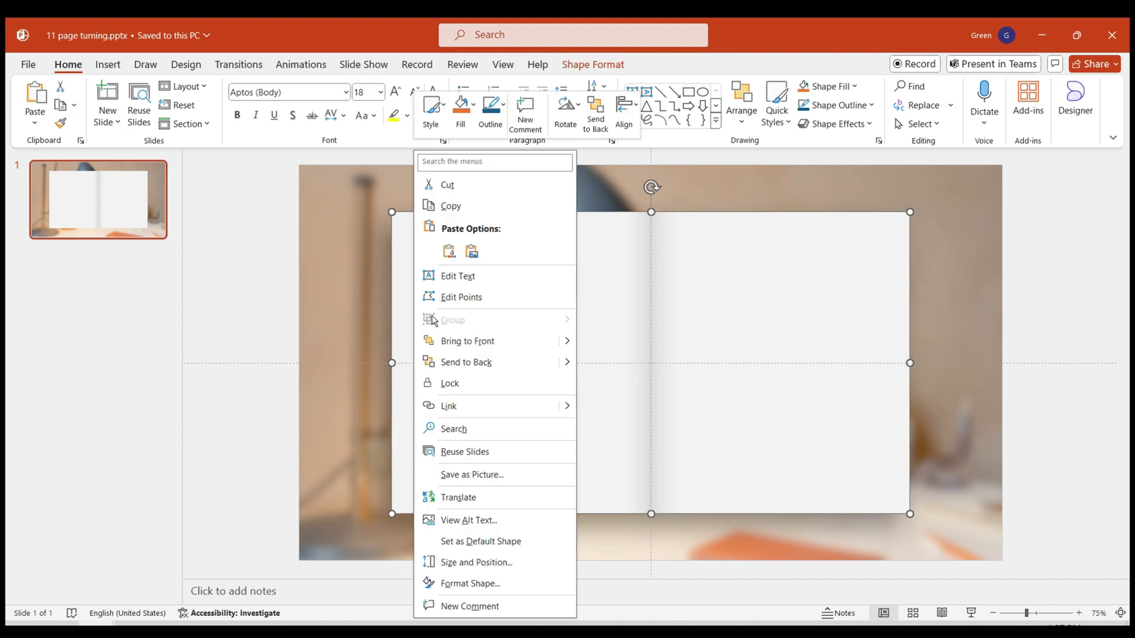
left_click(468, 585)
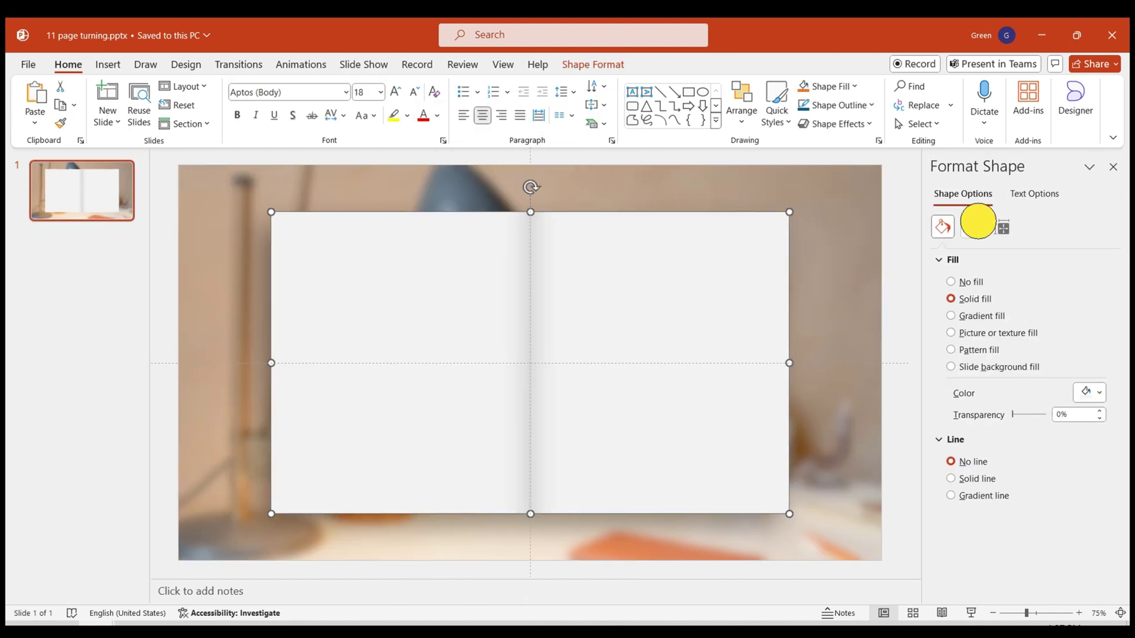
left_click(974, 227)
left_click(1089, 283)
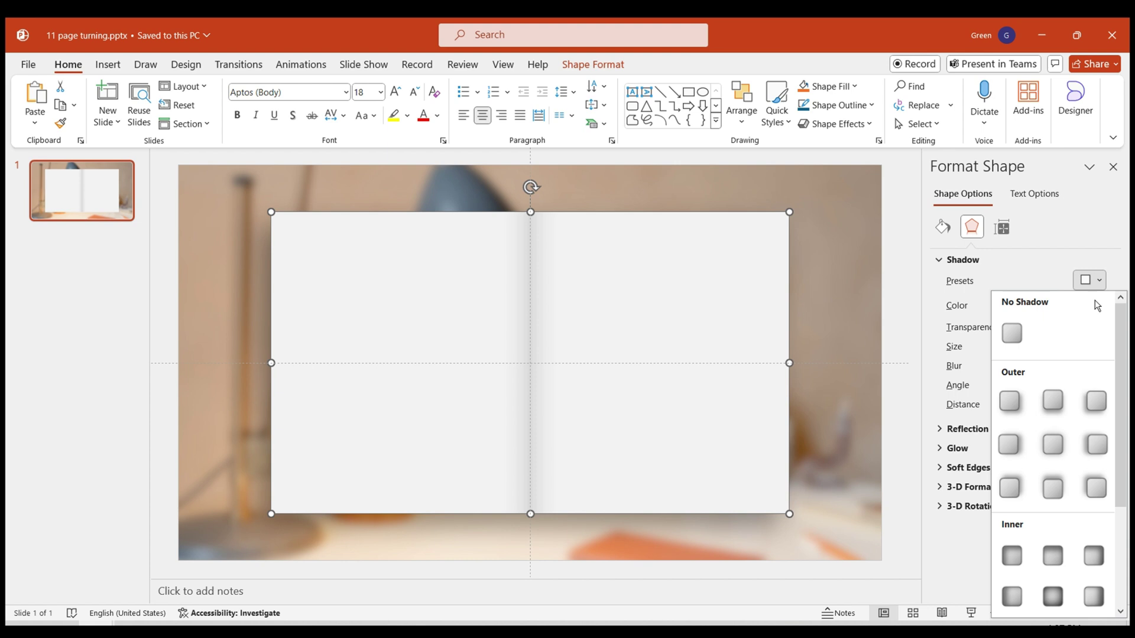
left_click(1096, 401)
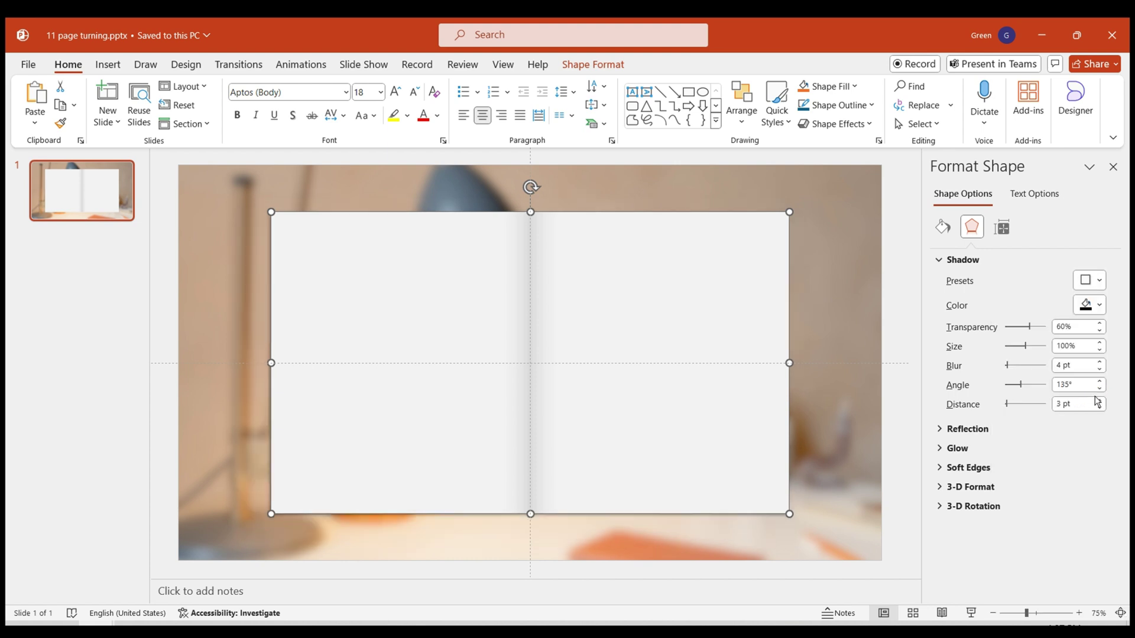
left_click_drag(1073, 364, 1038, 371)
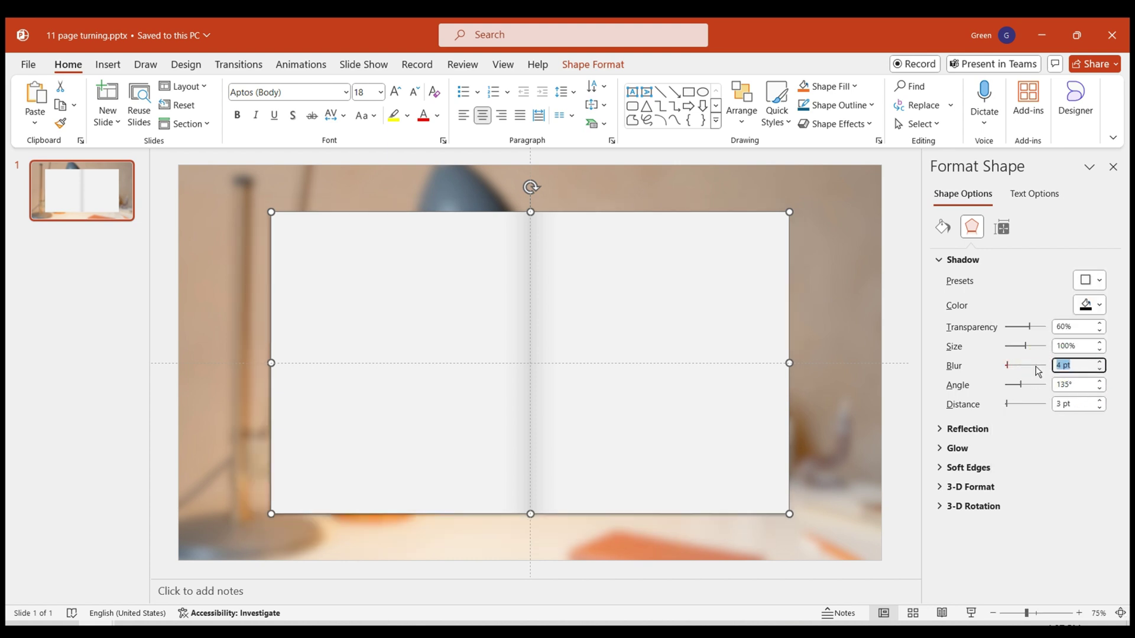
type("45")
left_click_drag(1081, 404, 1033, 409)
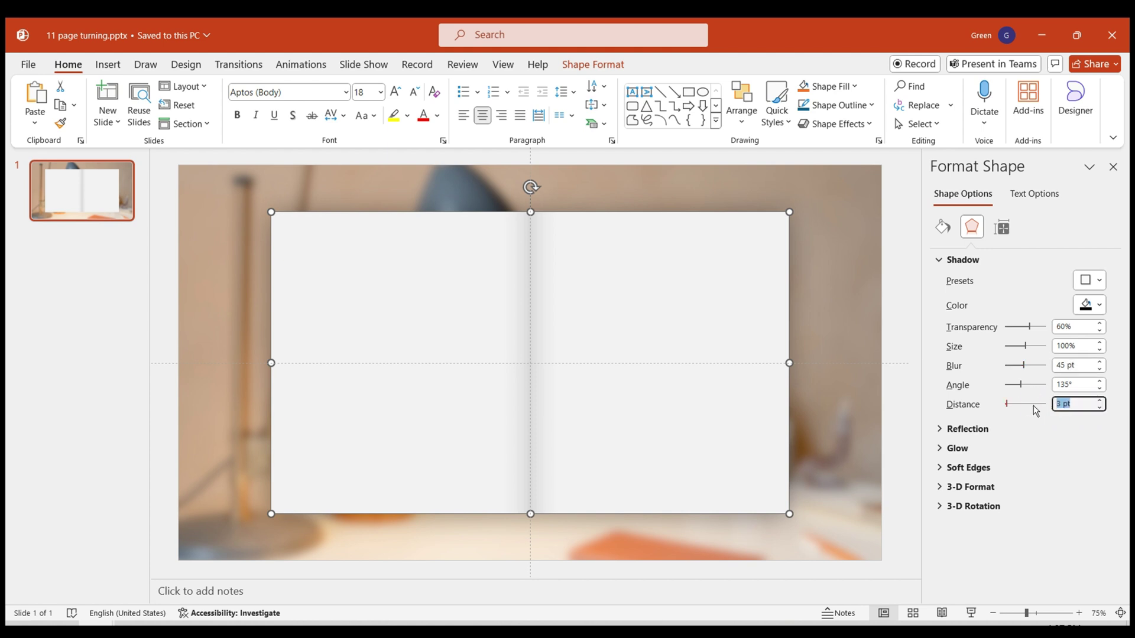
type("25")
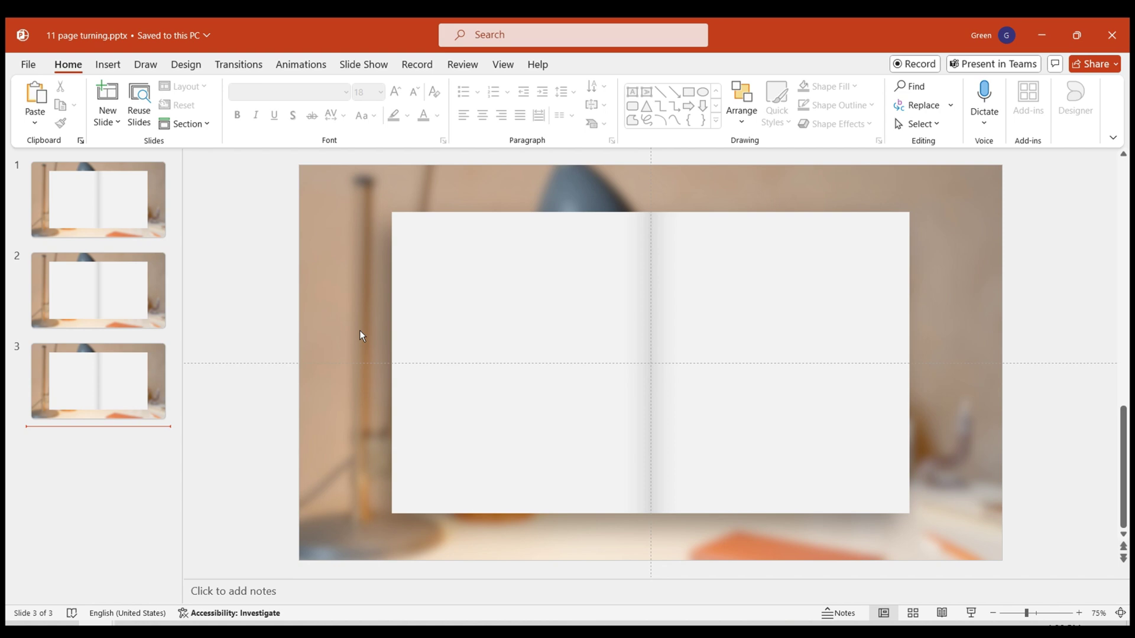
Paste a James Clear quote and picture onto each of the three book slides (light-box, sticky notes, mug)
key("Home")
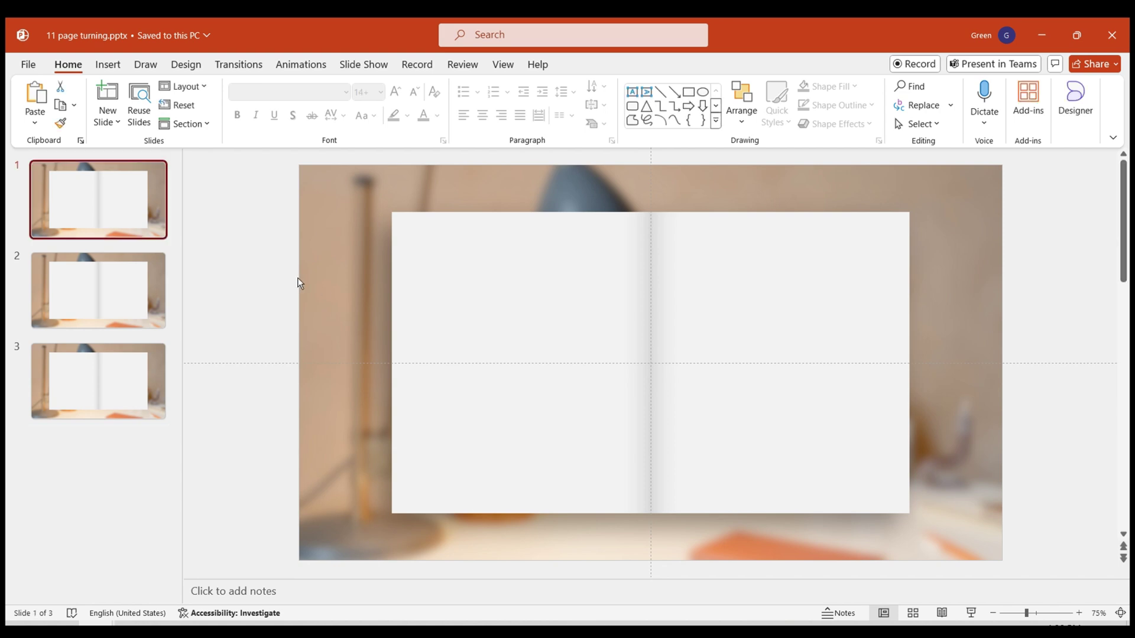
key("ctrl+v")
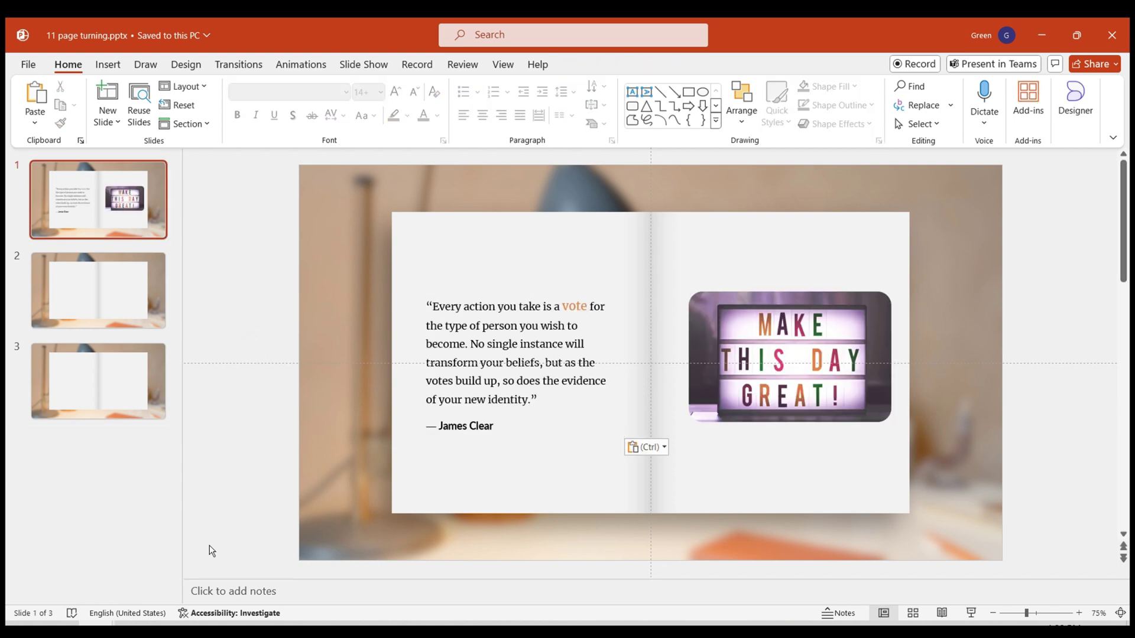
key("Page_Down")
key("ctrl+v")
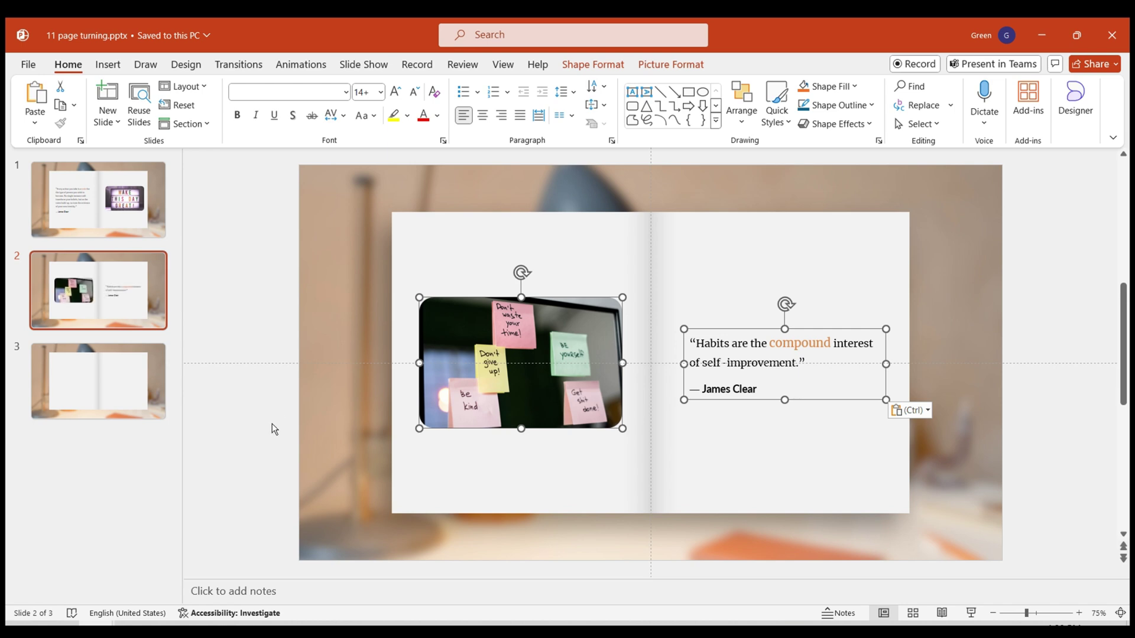
key("Page_Down")
key("ctrl+v")
left_click(238, 479)
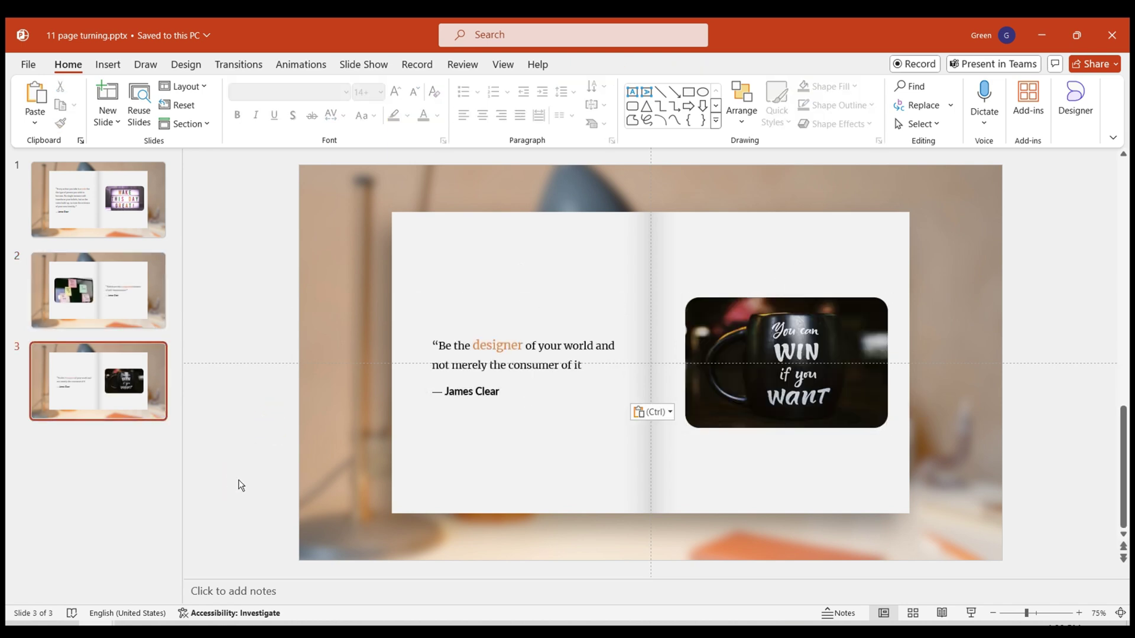
Paste the two Atomic Habits cover slides ahead of the quote slides
left_click(111, 158)
key("ctrl+v")
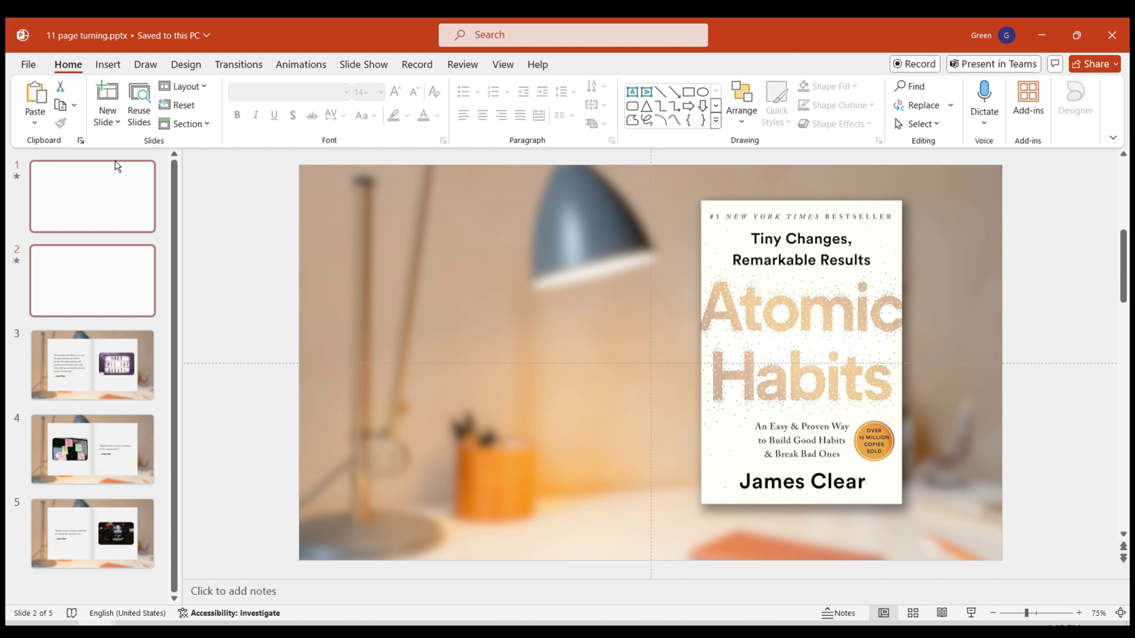
left_click(112, 221)
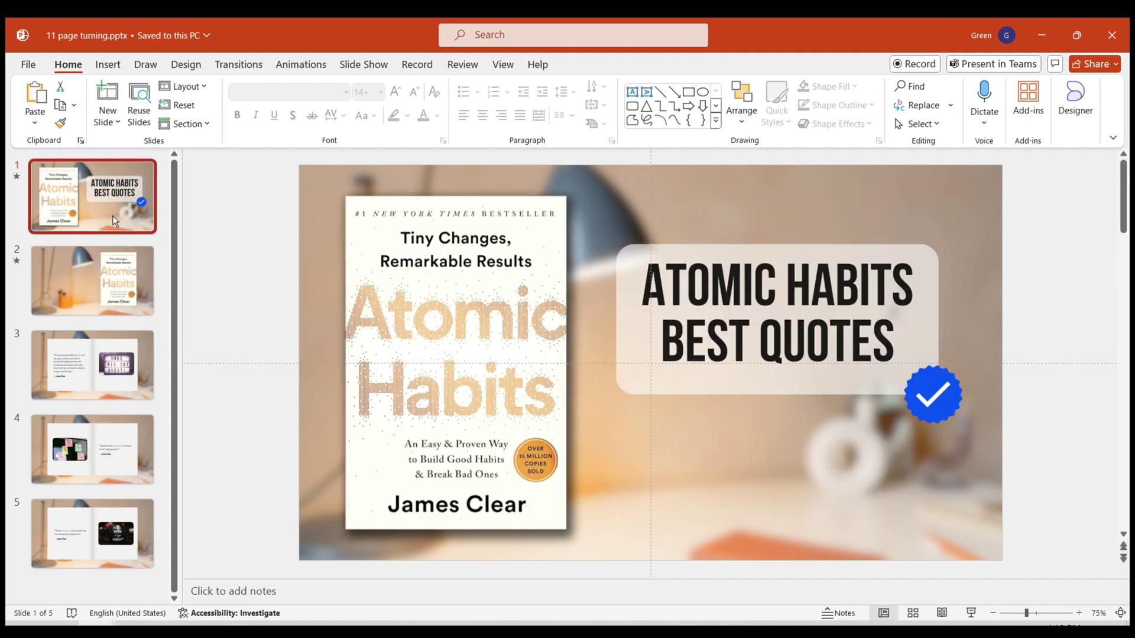
left_click(122, 267)
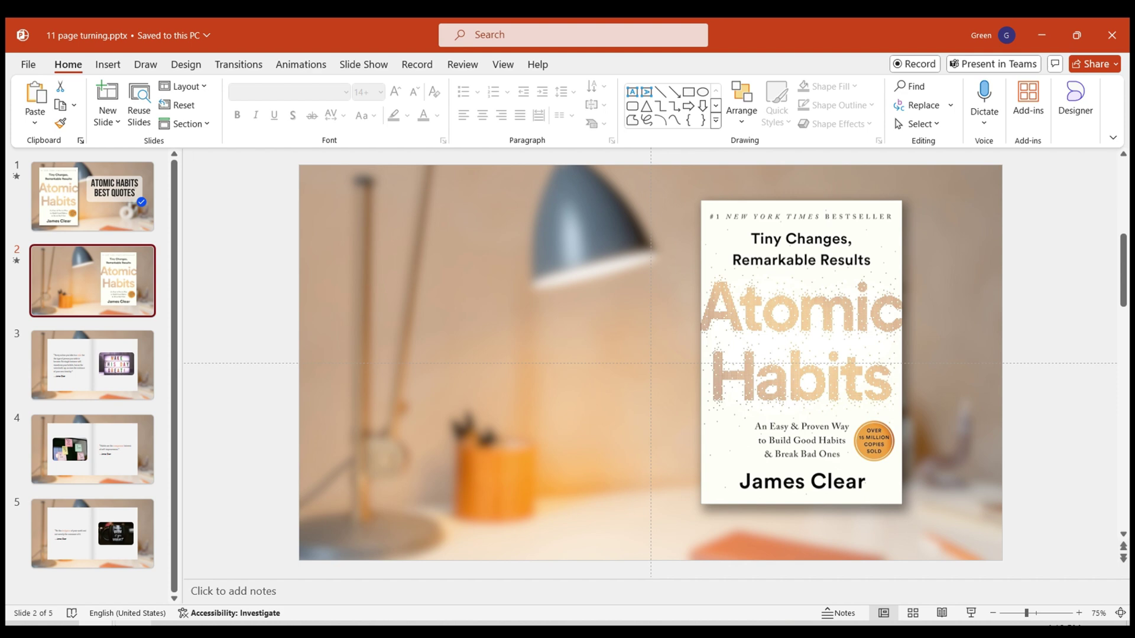
Select the three quote slides (3 to 5) together
left_click(121, 556)
key("Up")
key("Up")
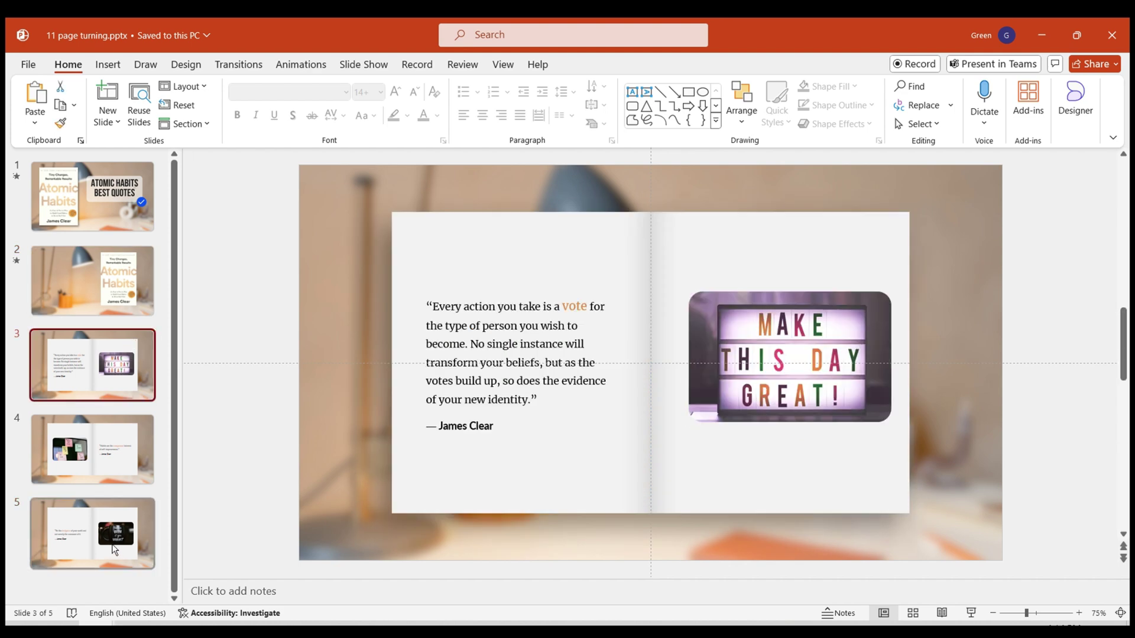
left_click(113, 549, "shift")
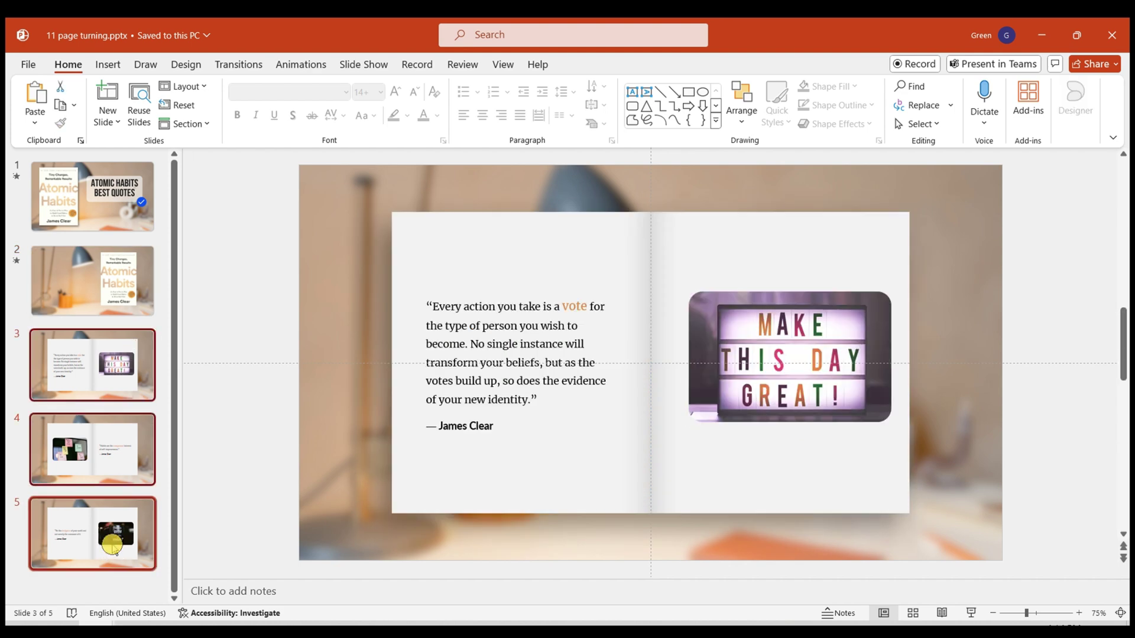
Apply the Page Curl transition to the three quote slides
left_click(247, 65)
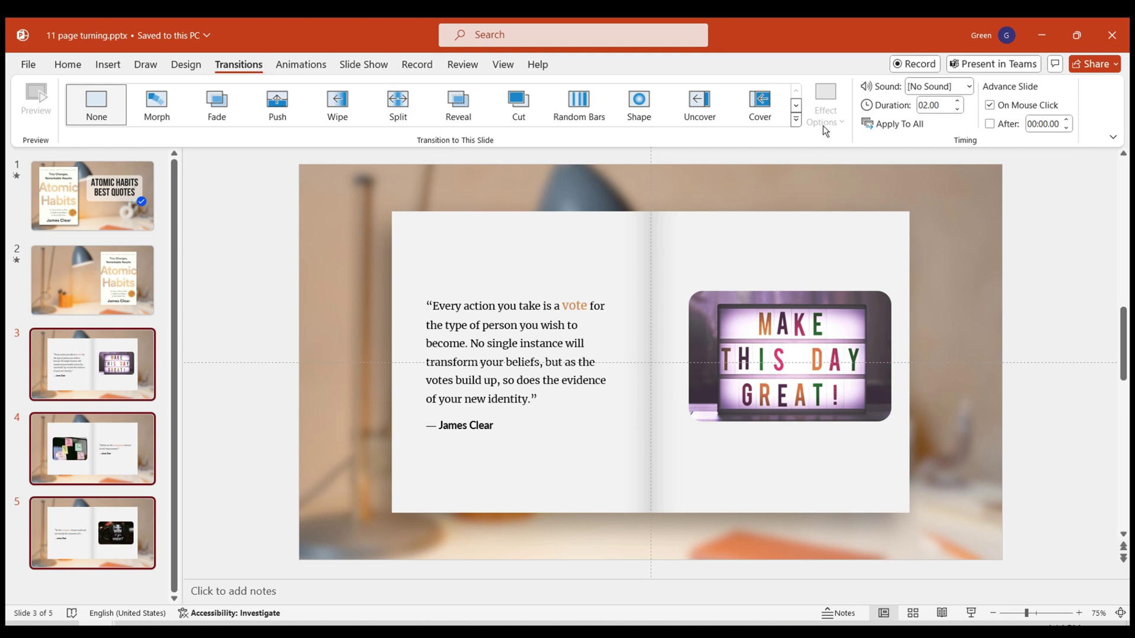
left_click(796, 119)
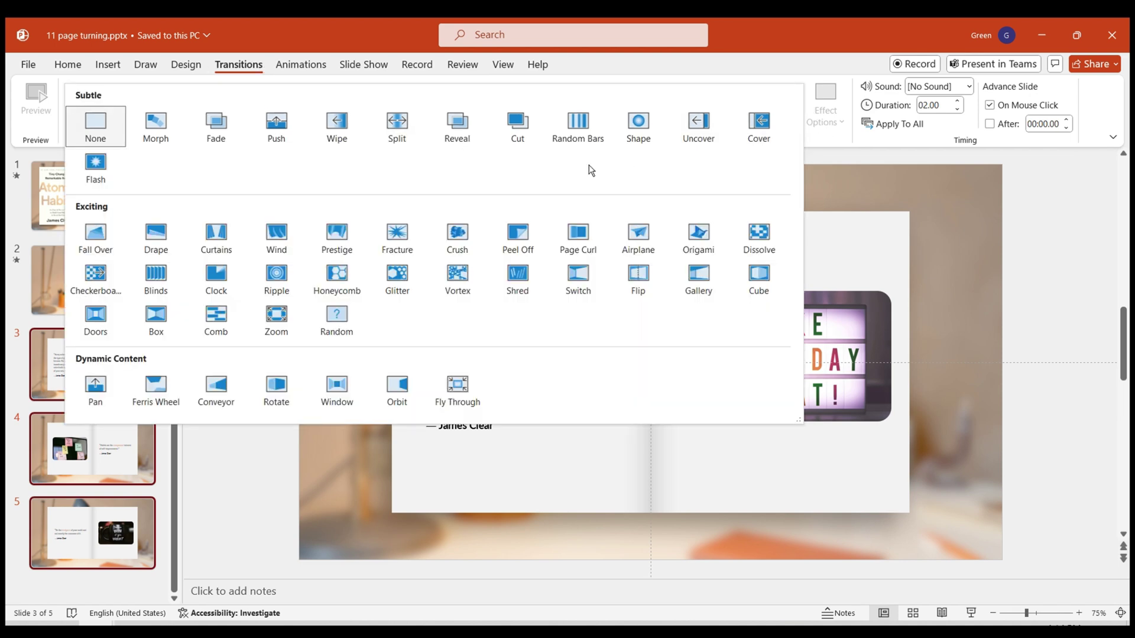
left_click(569, 239)
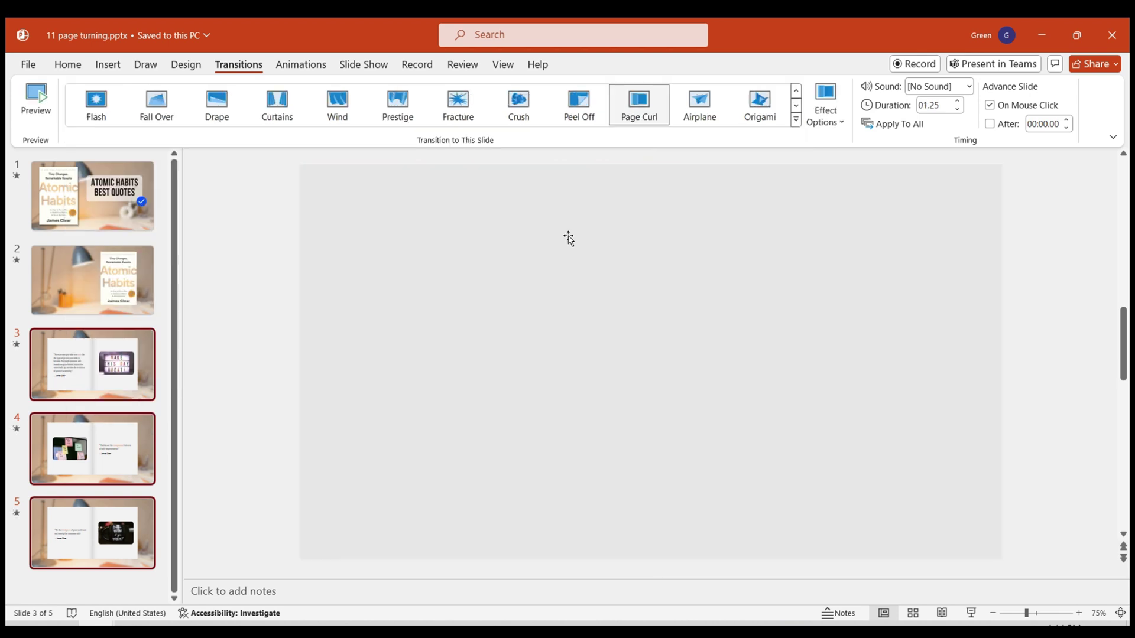